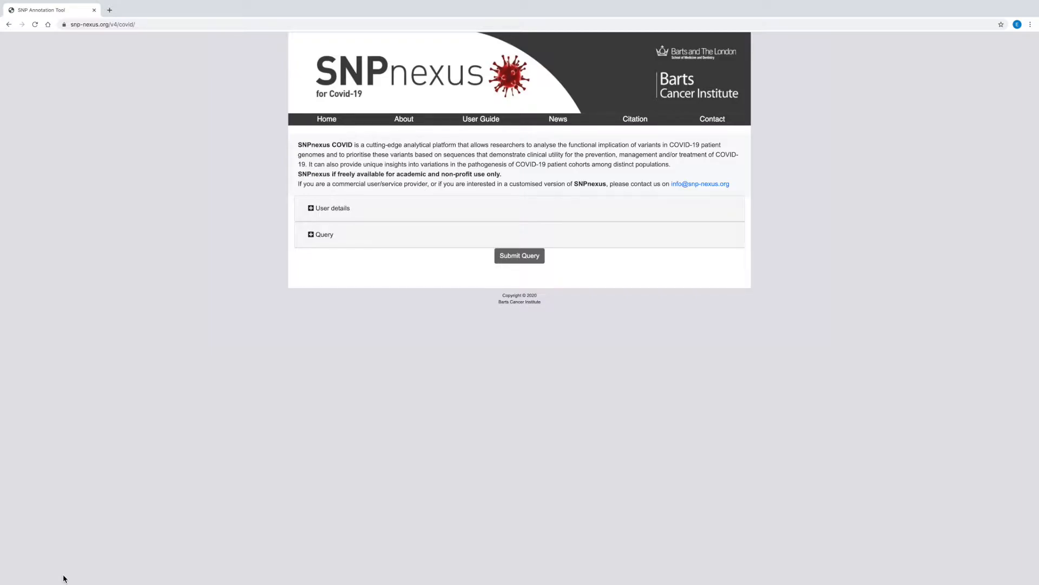
Opt in to the SNPnexus users' community in the user details and collapse that section
left_click(310, 209)
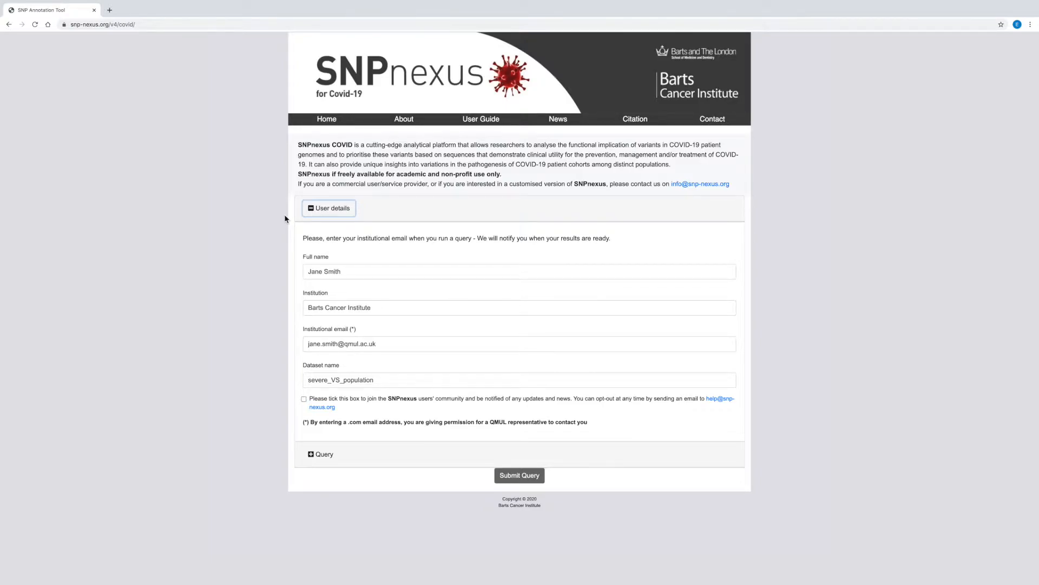
left_click(304, 399)
left_click(311, 208)
Expand the query section, check the multiple-sample upload options, and paste the chromosome variant list as a single-sample query
left_click(311, 236)
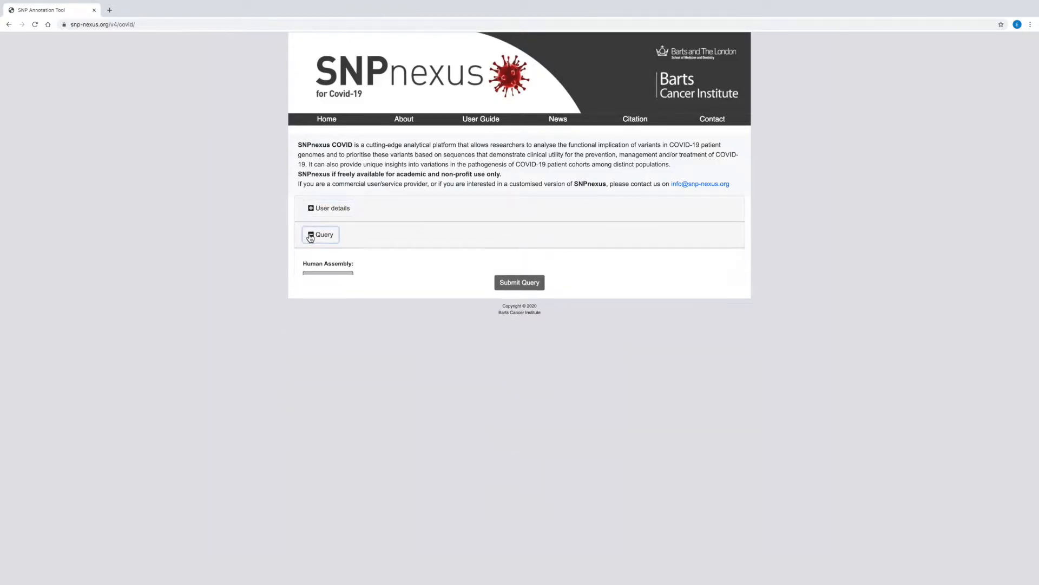
scroll(272, 349, "down", 1)
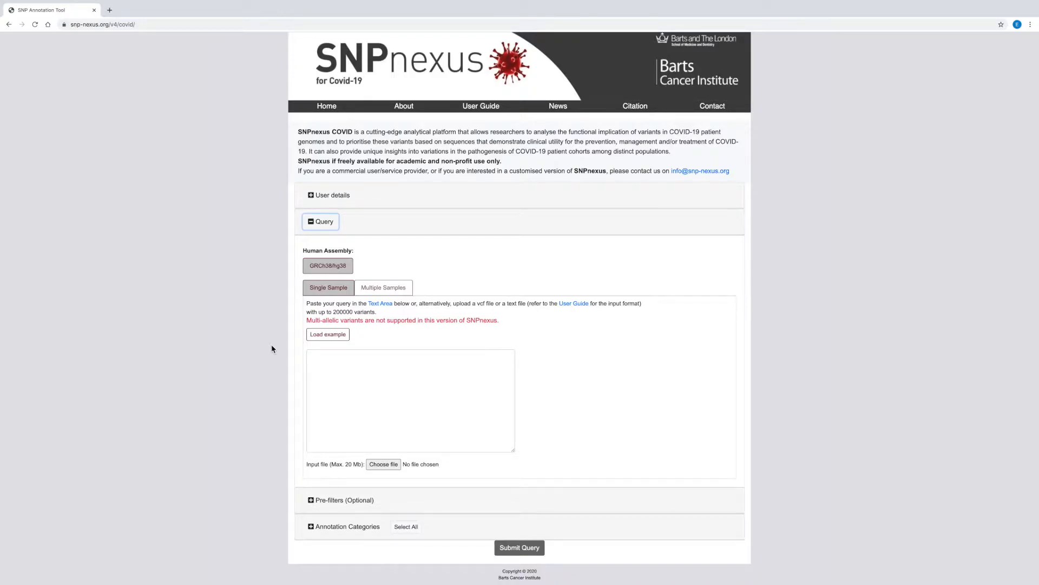
left_click(395, 292)
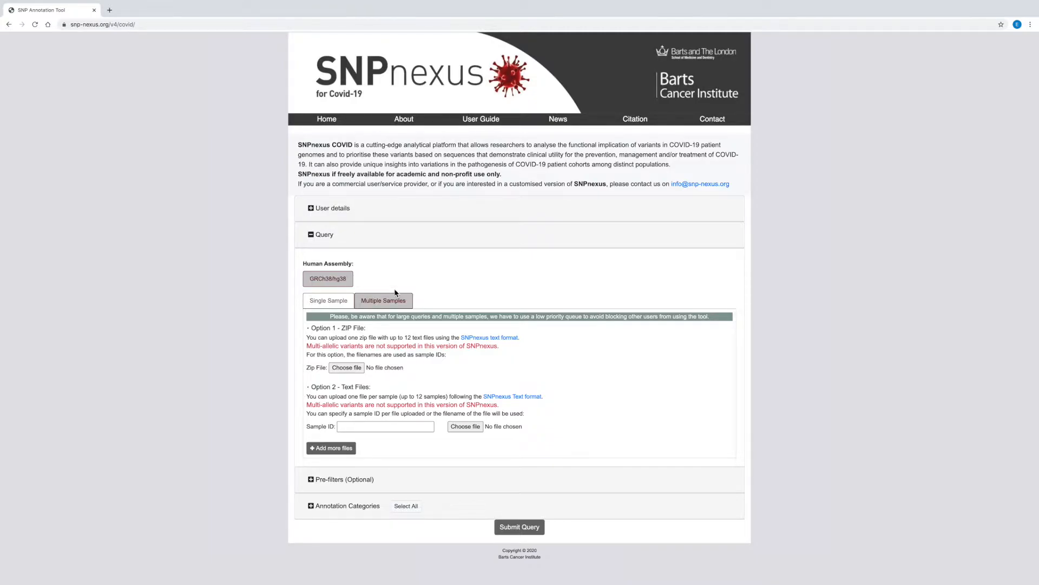
left_click(328, 301)
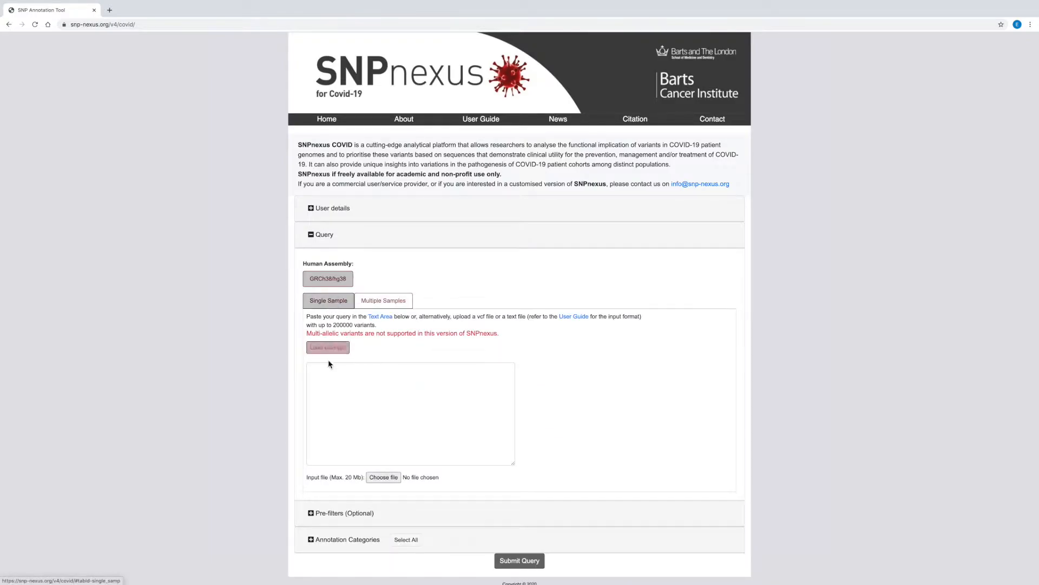
left_click(313, 371)
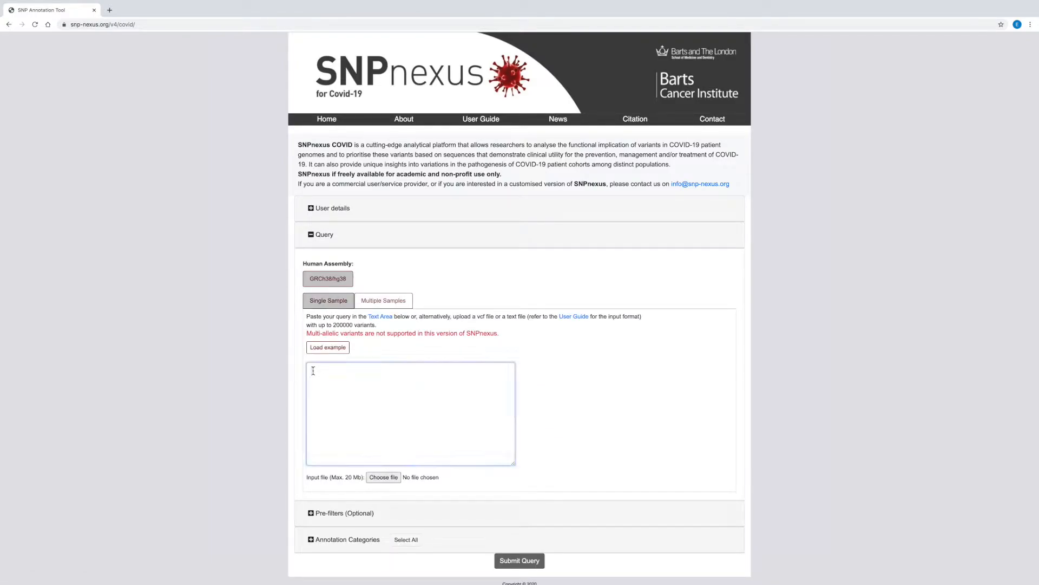
key("ctrl+v")
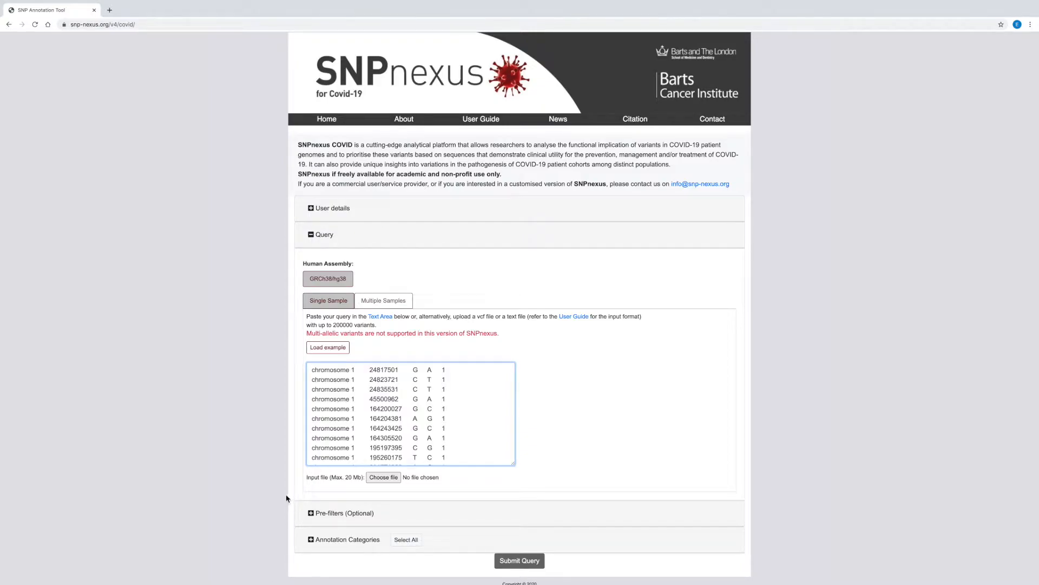
Expand the optional pre-filters and the annotation categories, and select all annotation categories
scroll(285, 492, "down", 1)
left_click(310, 501)
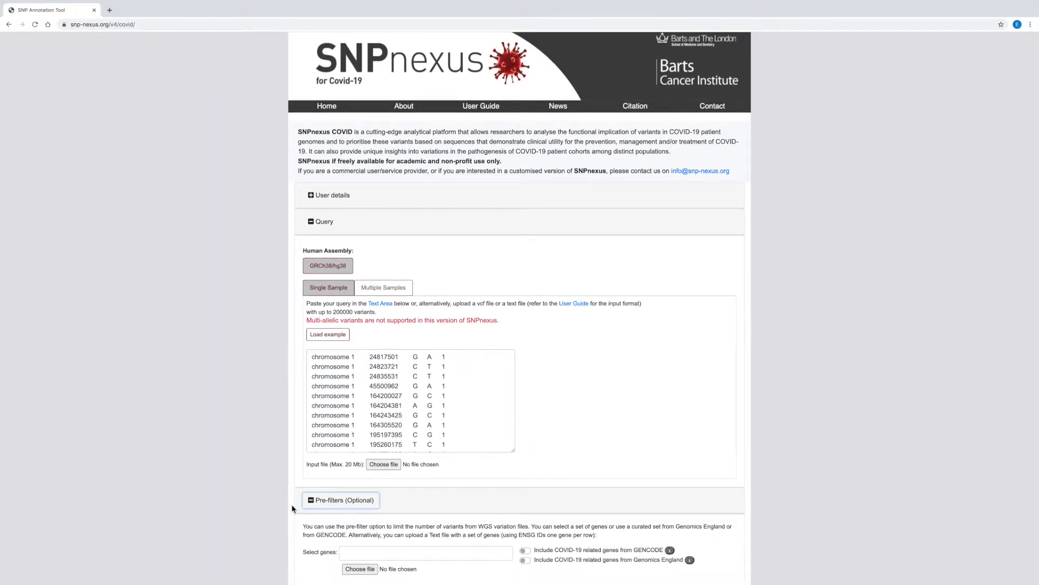
scroll(292, 506, "down", 2)
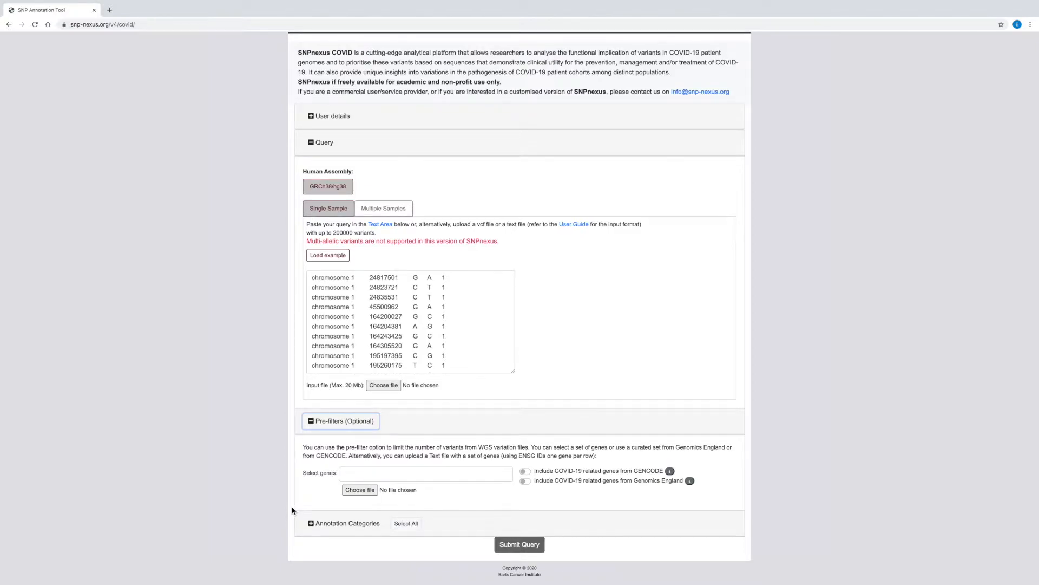
left_click(311, 523)
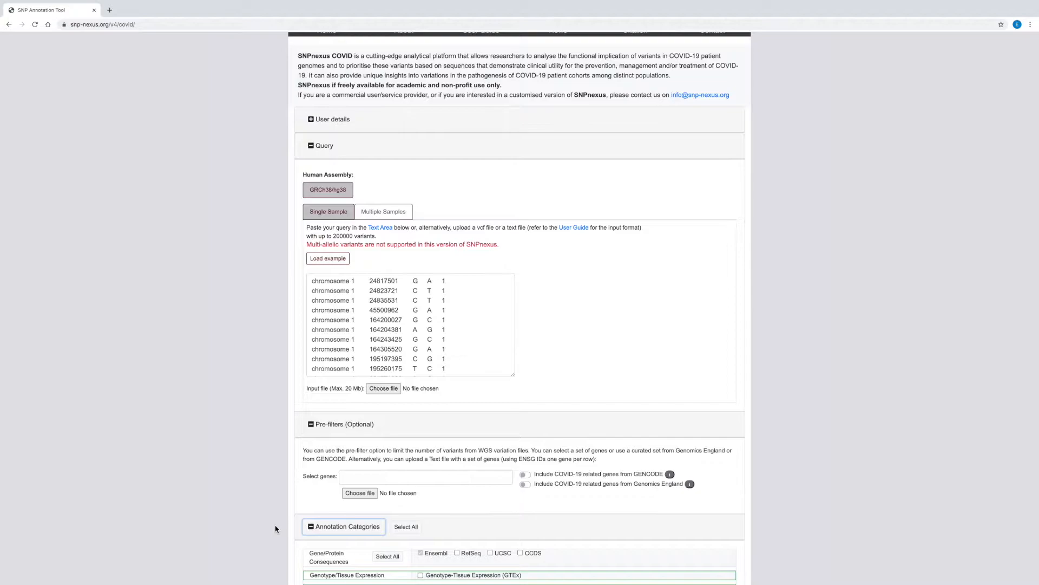
scroll(275, 529, "down", 6)
scroll(275, 528, "down", 2)
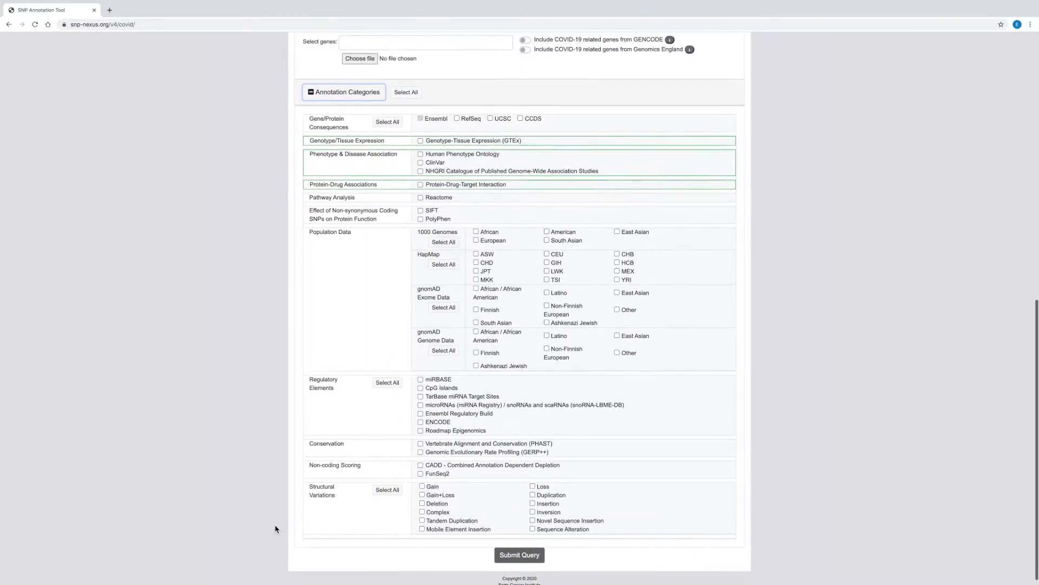
scroll(276, 529, "down", 1)
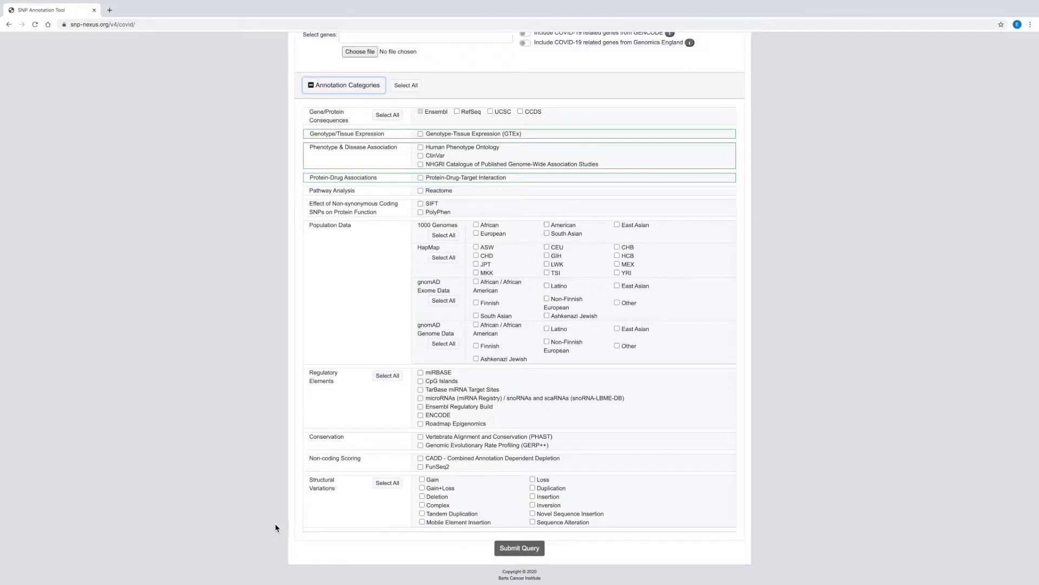
left_click(407, 87)
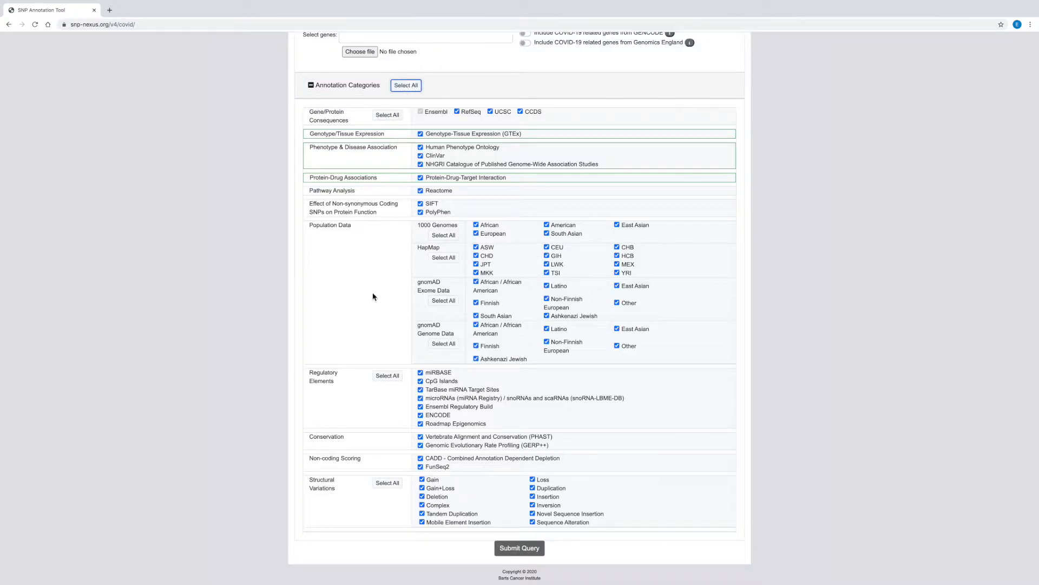
Submit the query and open its results once processing is completed
left_click(519, 549)
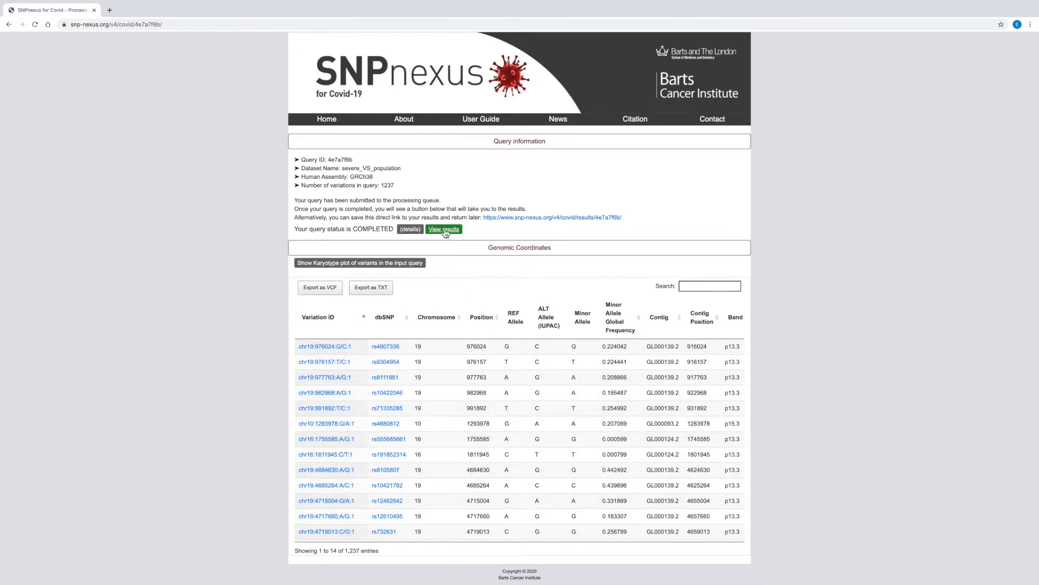
left_click(444, 230)
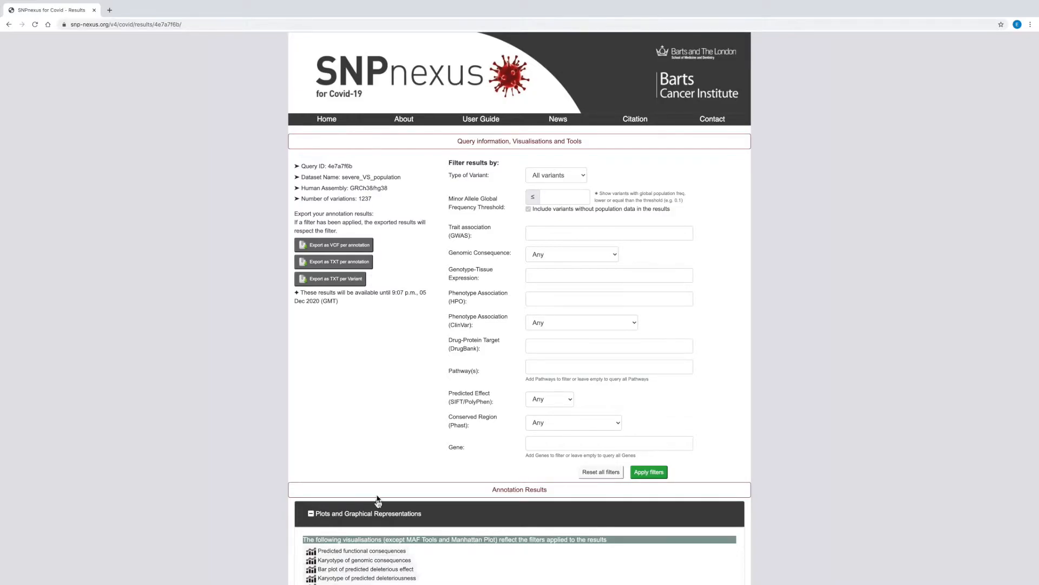
Examine the filter options for type of variant, GWAS trait association and genomic consequence without choosing any
left_click(587, 178)
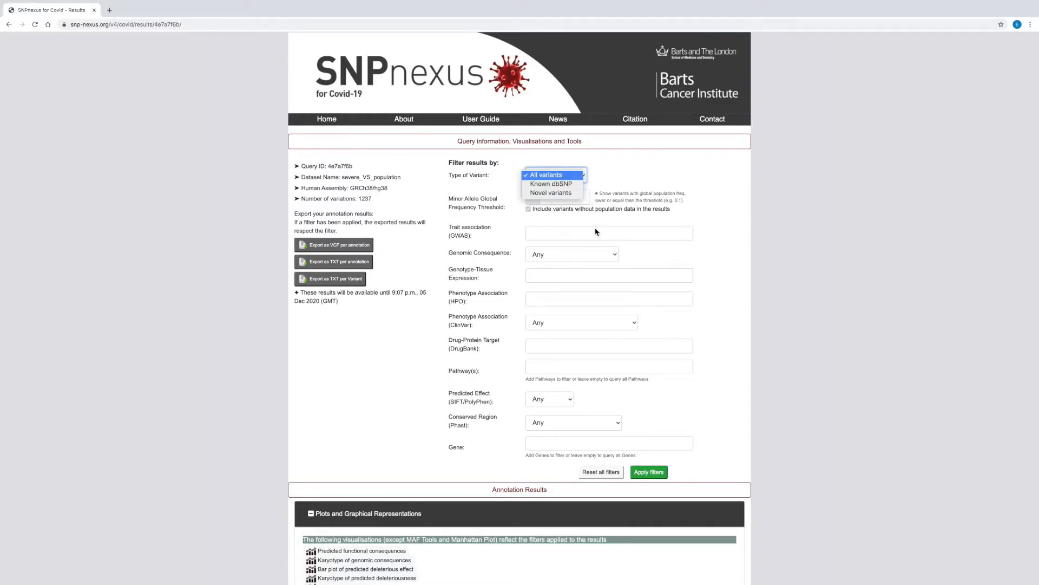
left_click(596, 229)
left_click(606, 237)
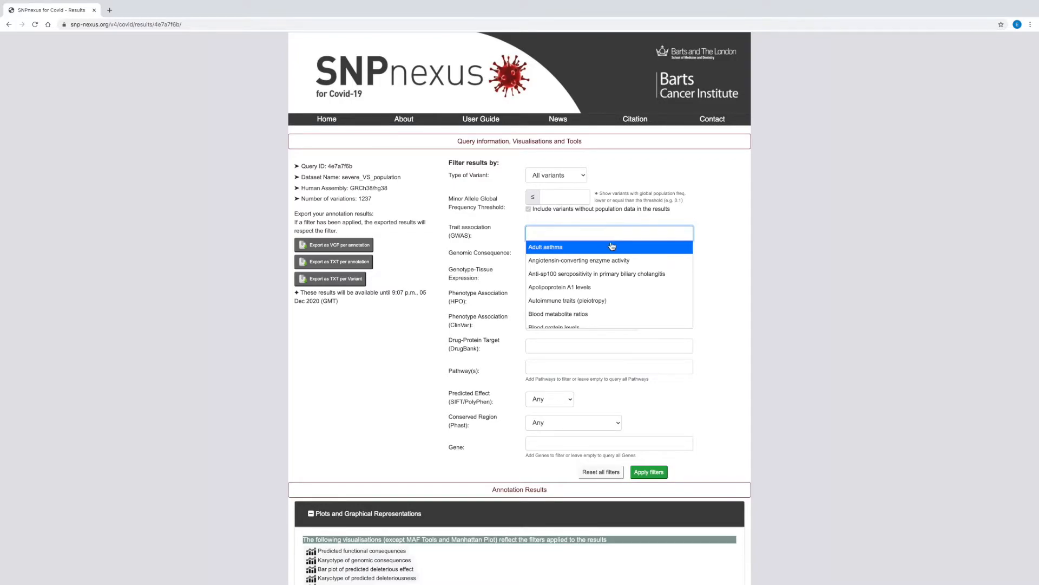
left_click(712, 273)
left_click(613, 255)
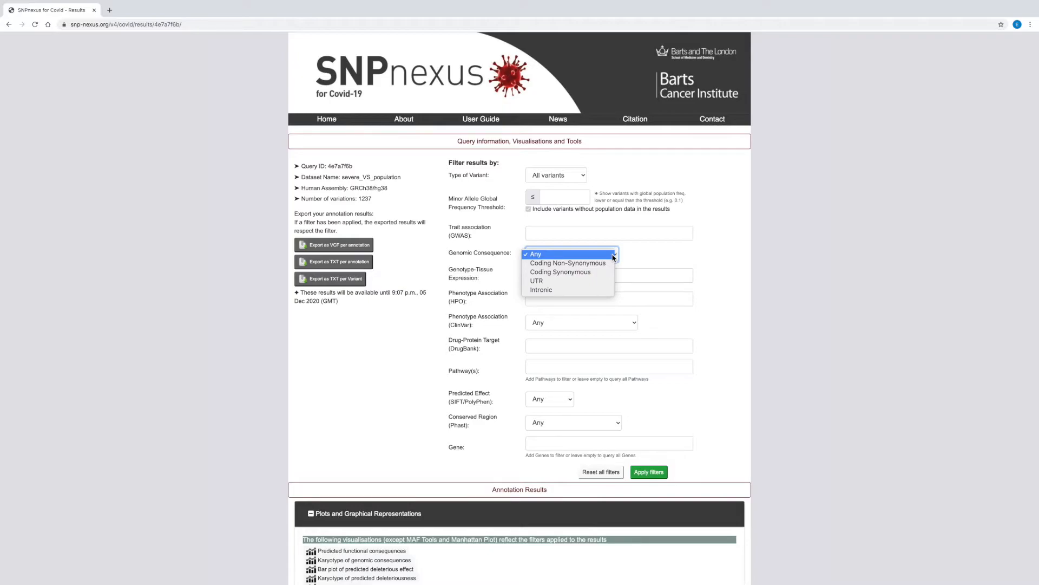
left_click(644, 259)
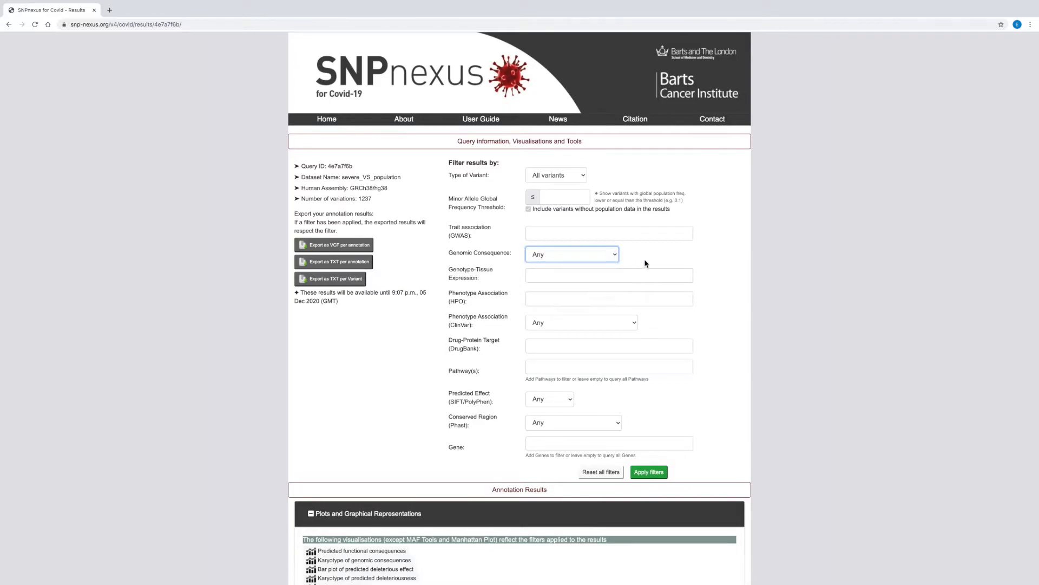
Examine the filter options for genotype-tissue expression and for HPO and ClinVar phenotype association without choosing any
left_click(650, 277)
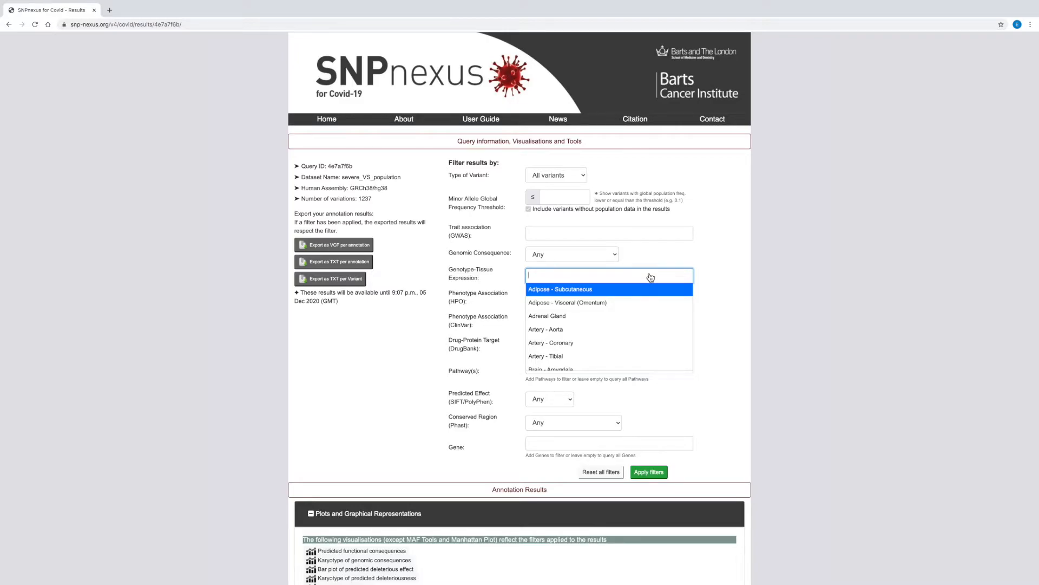
left_click(715, 295)
left_click(672, 305)
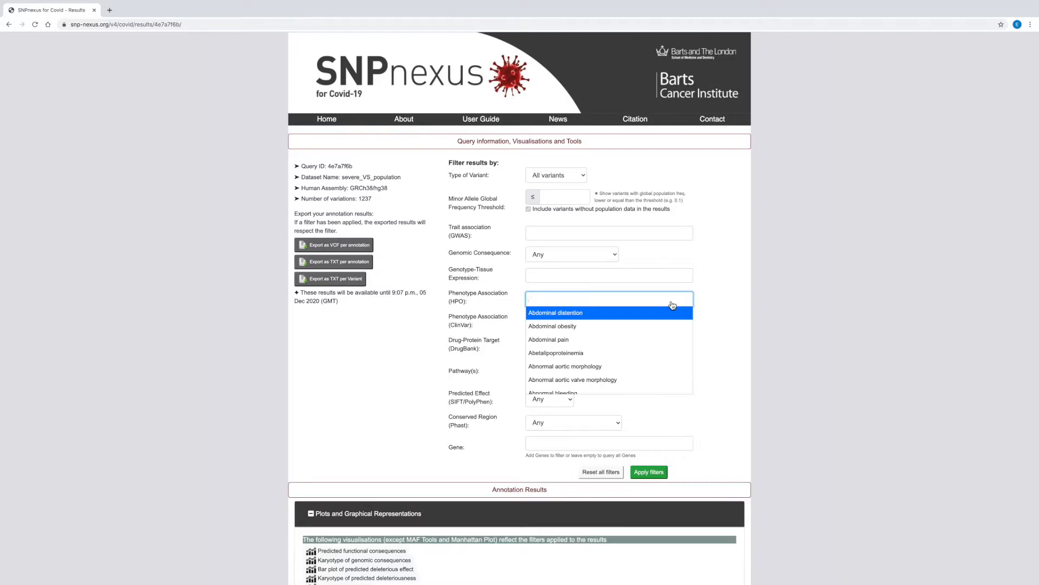
left_click(672, 305)
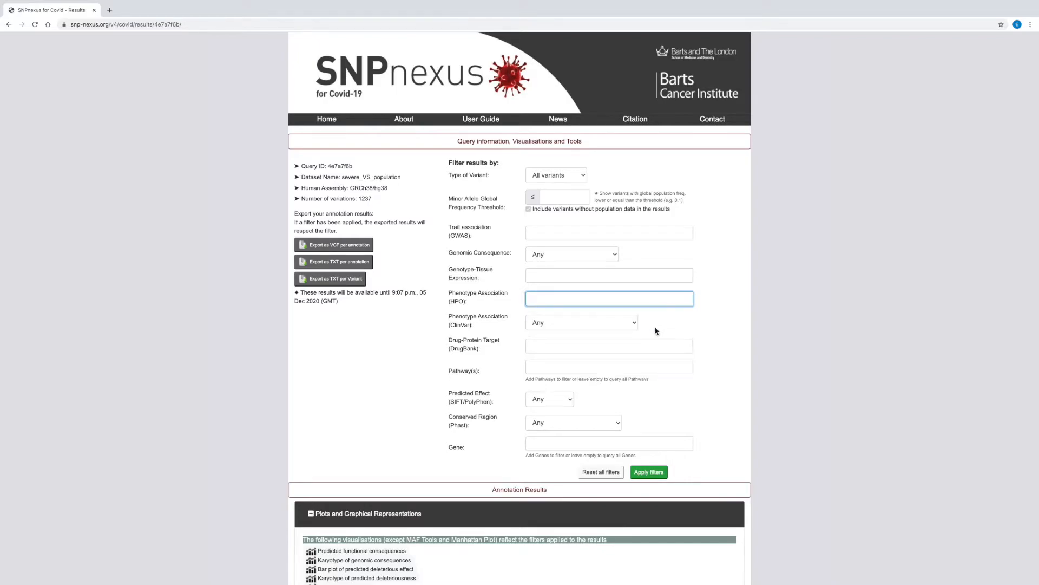
left_click(635, 327)
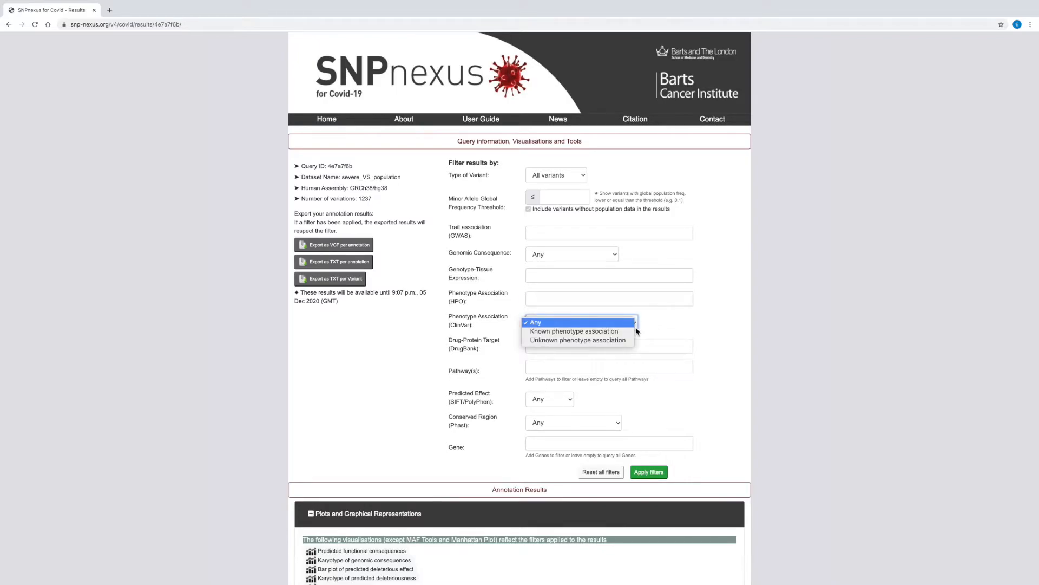
left_click(654, 346)
Examine the filter options for DrugBank drug-protein target, pathways, SIFT/PolyPhen predicted effect and Phast conserved region without choosing any
left_click(654, 347)
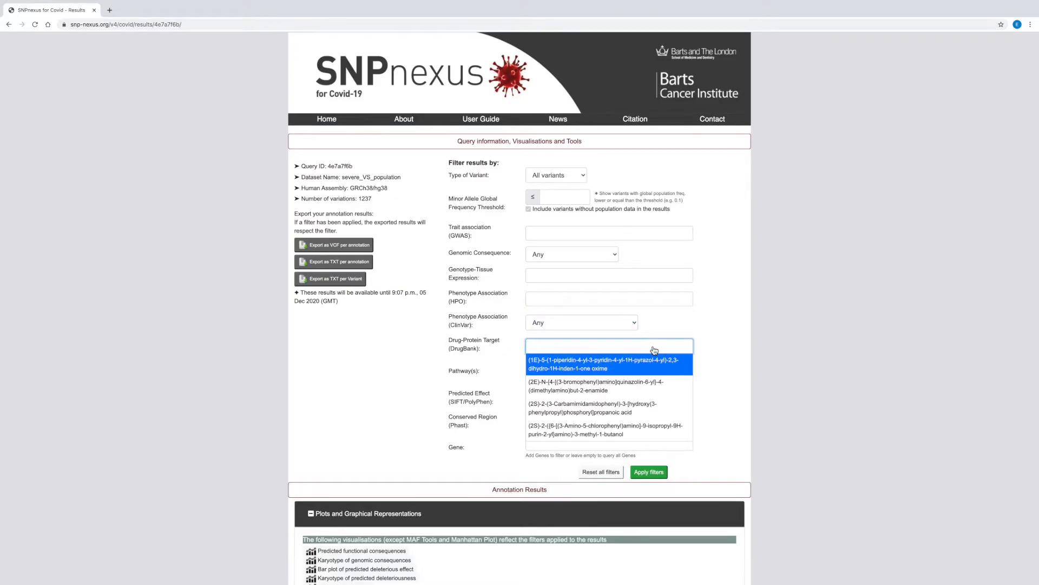
left_click(654, 350)
left_click(653, 368)
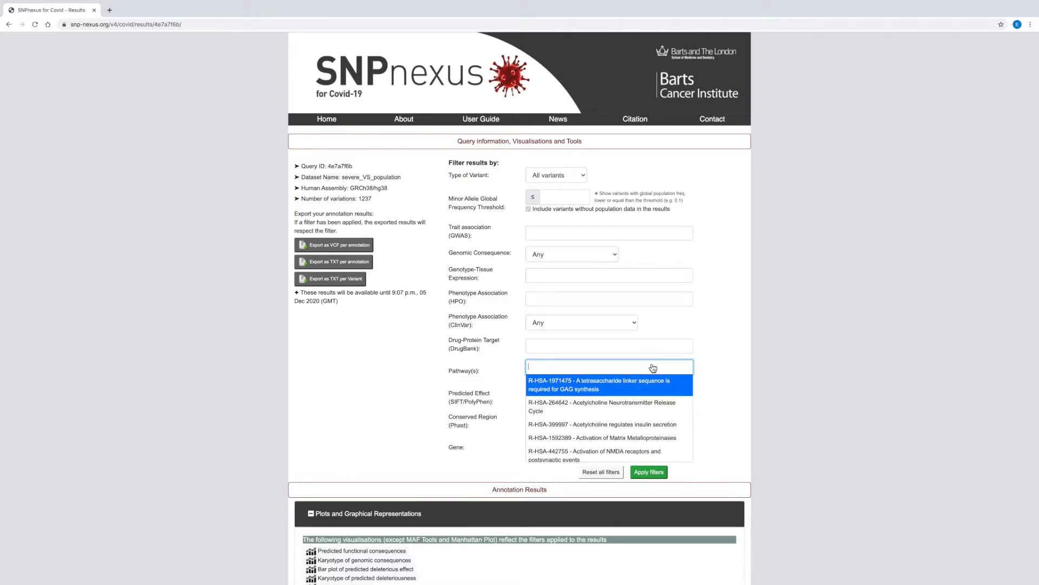
left_click(653, 367)
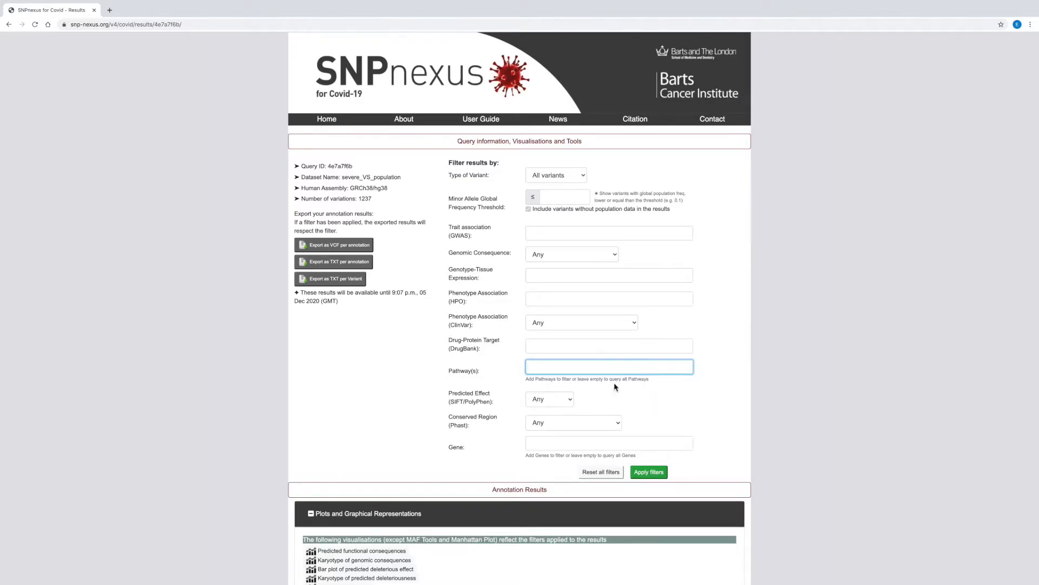
left_click(571, 399)
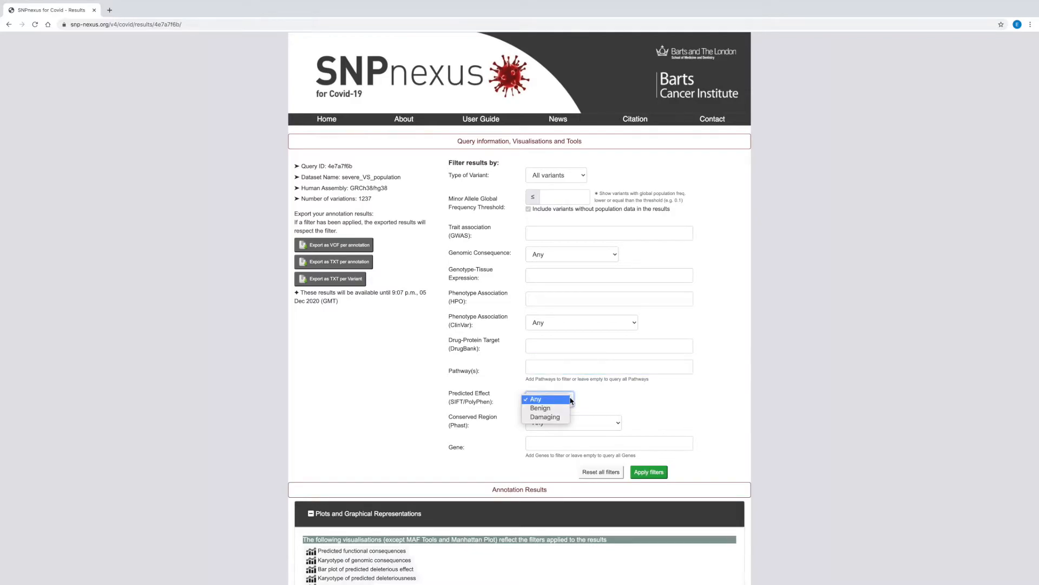
left_click(571, 400)
left_click(616, 427)
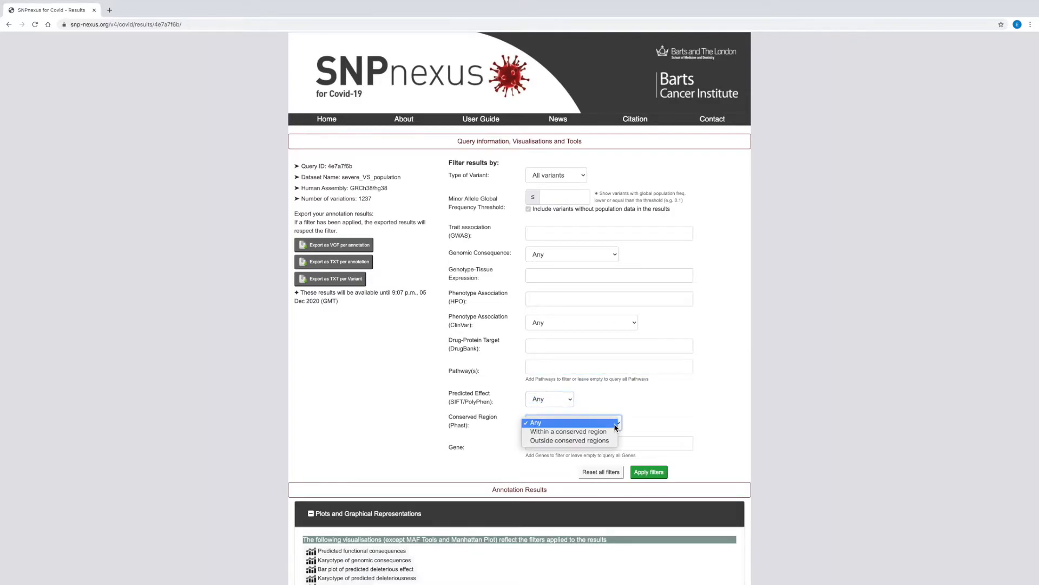
left_click(616, 427)
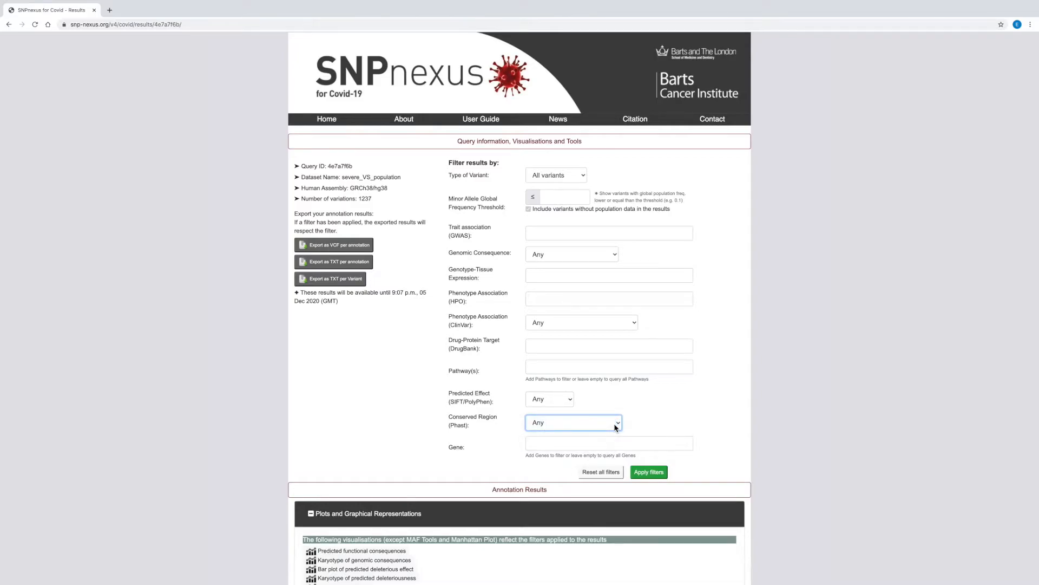
View the predicted functional consequences plot, expand its Coding segment, and close the plot
scroll(611, 431, "down", 4)
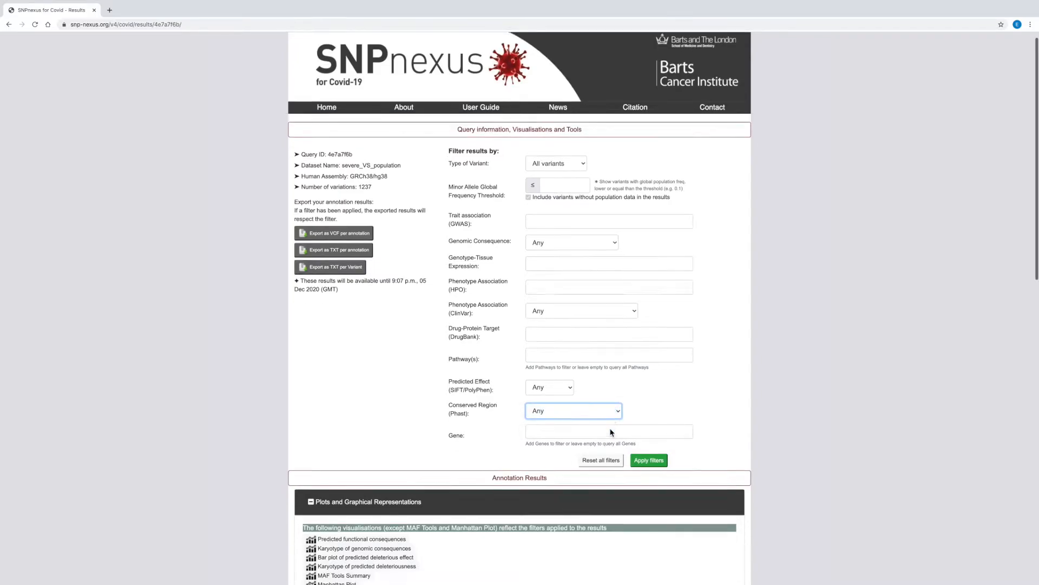
scroll(610, 432, "down", 1)
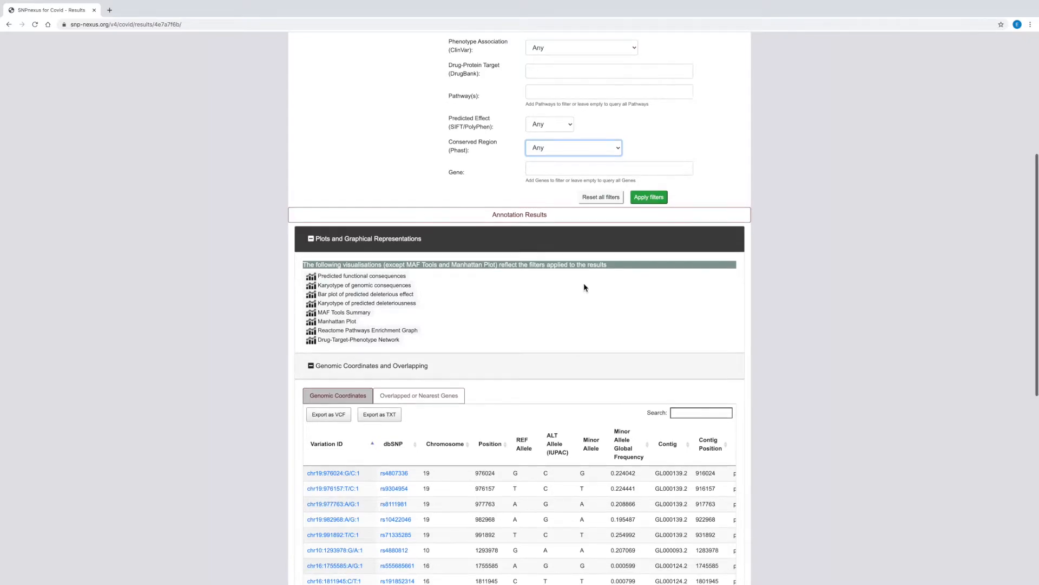
left_click(400, 277)
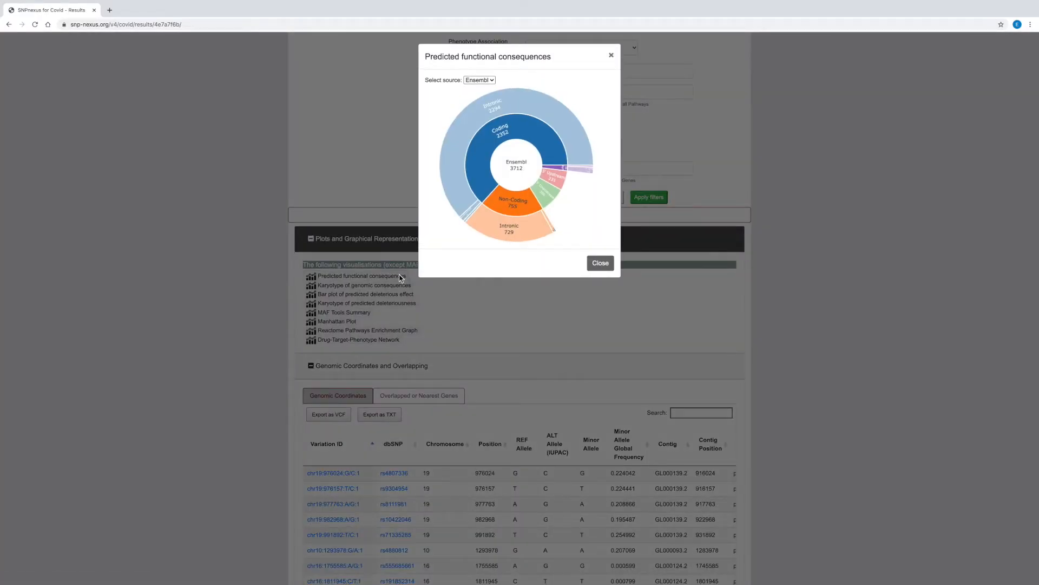
left_click(481, 189)
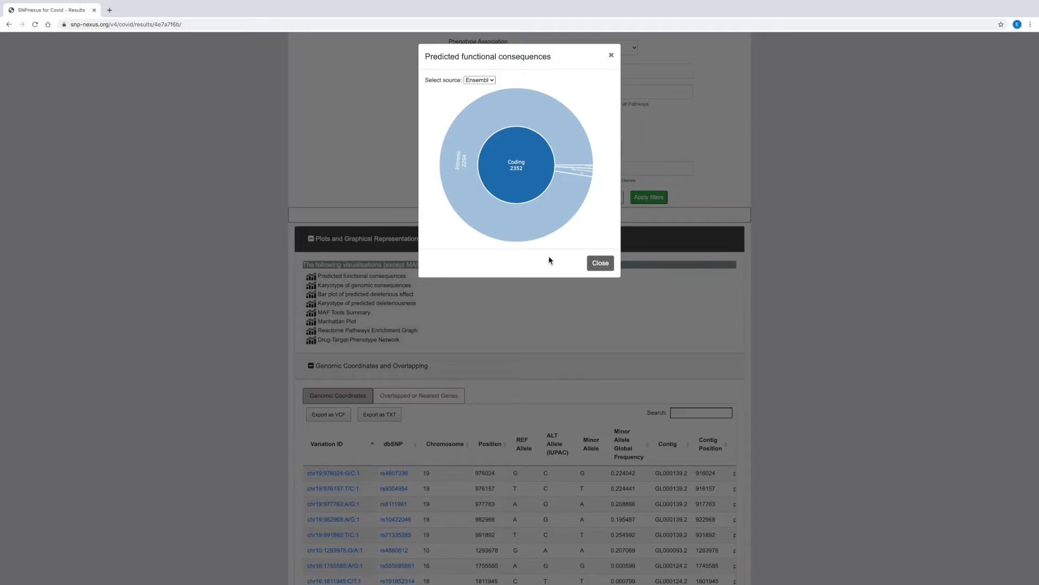
left_click(596, 265)
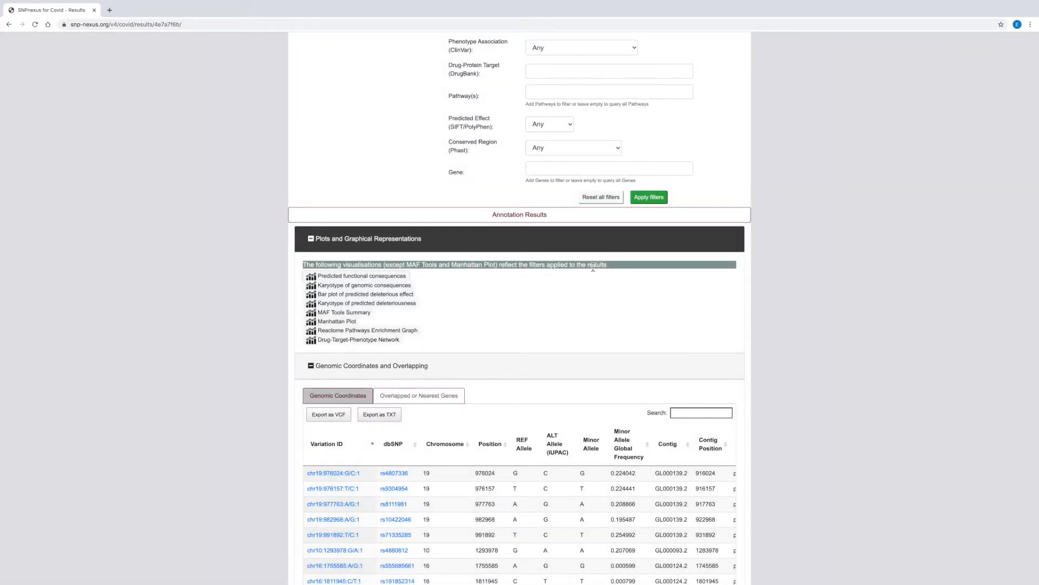
View the karyotype of genomic consequences and the bar plot of predicted deleterious effect, closing each plot after viewing
left_click(407, 287)
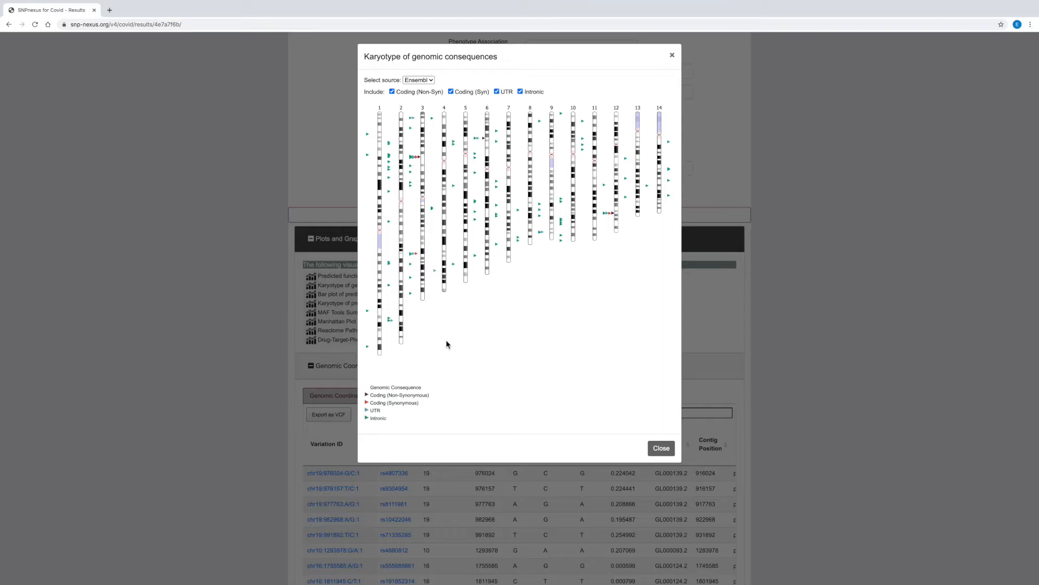
left_click(661, 448)
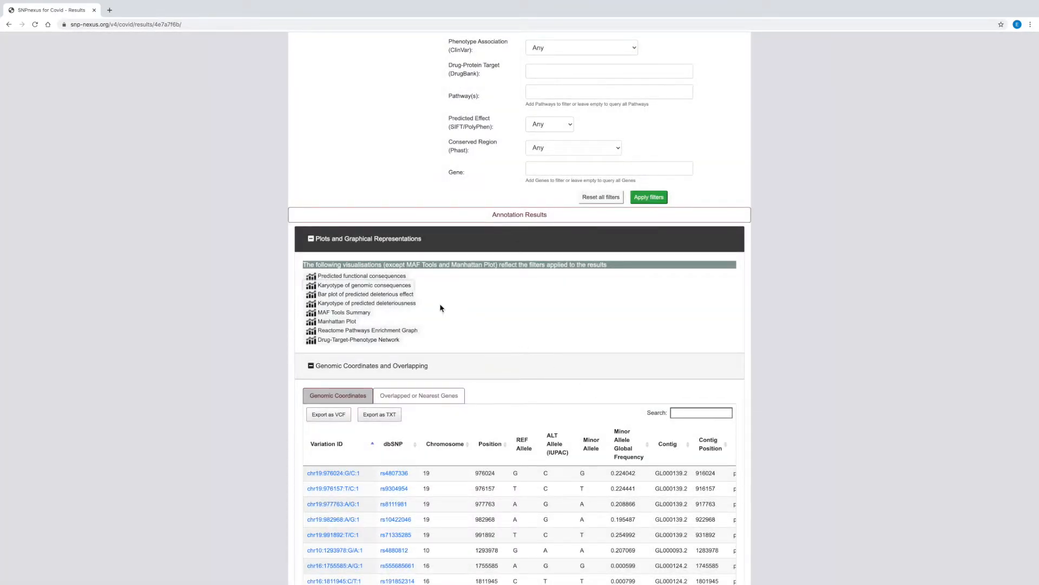
left_click(410, 295)
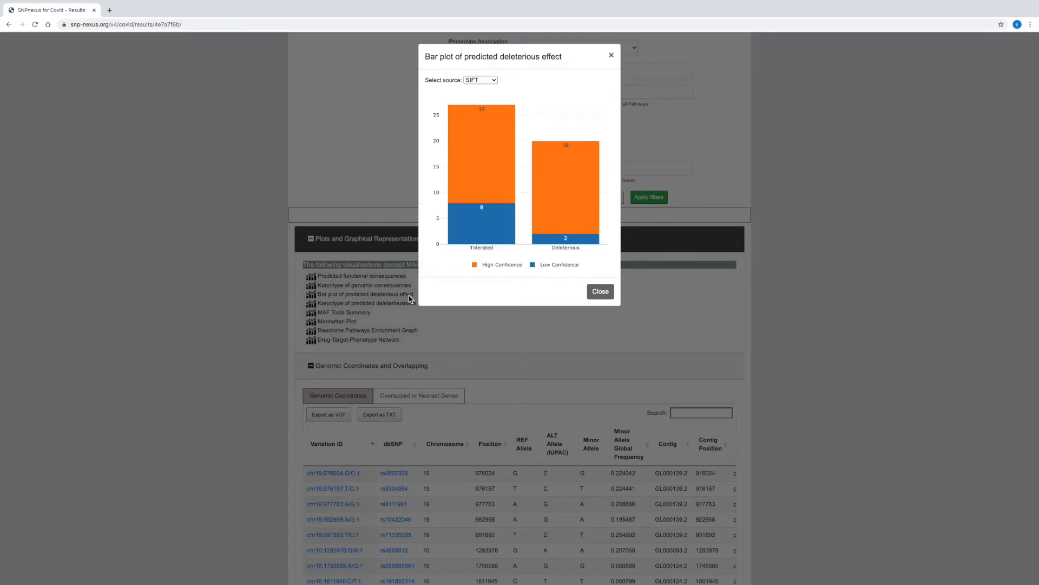
left_click(601, 294)
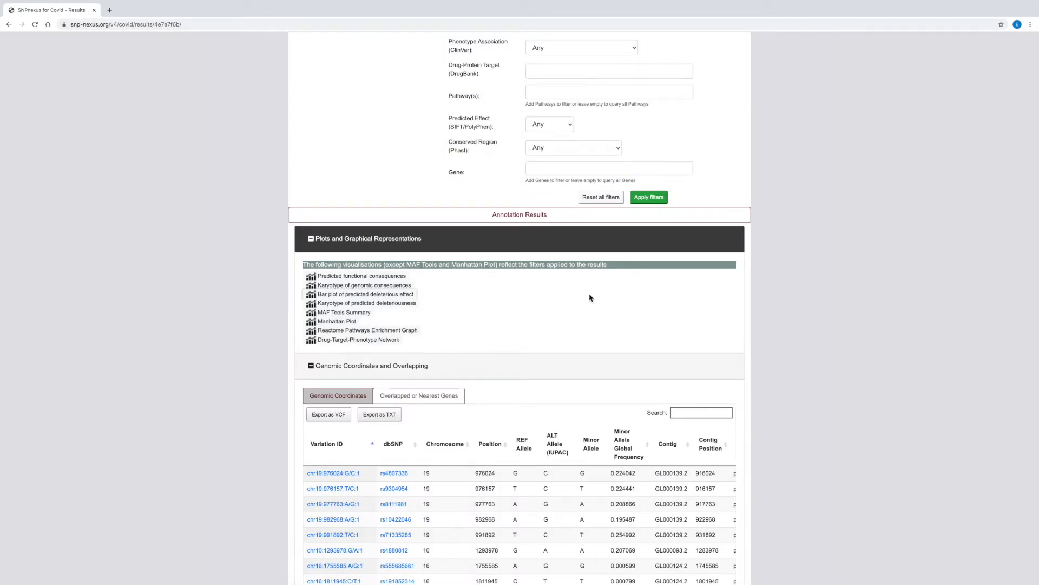
View the karyotype of predicted deleteriousness and the MAF Tools Summary, closing each plot after viewing
left_click(413, 306)
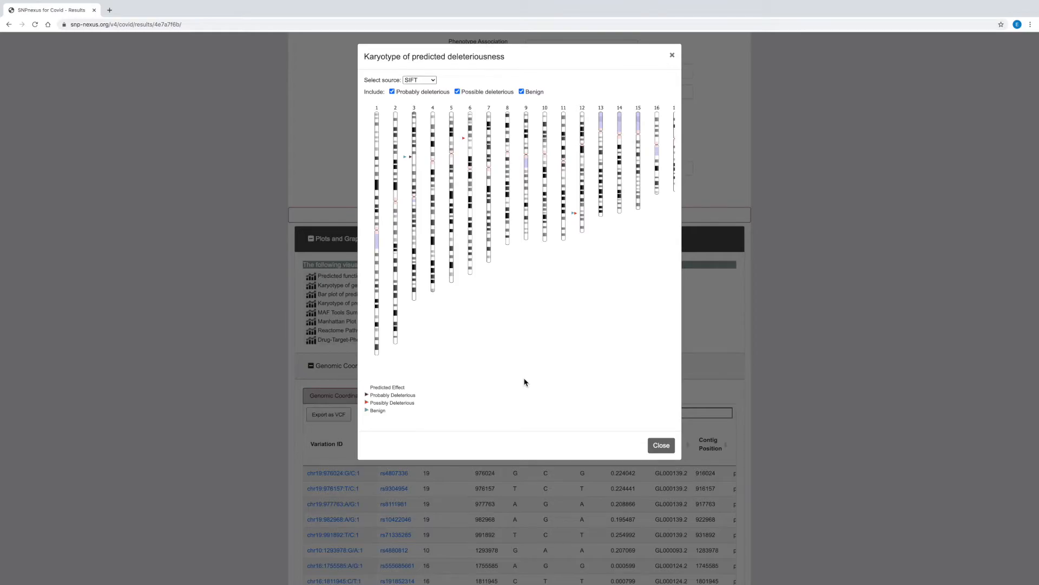
left_click(660, 445)
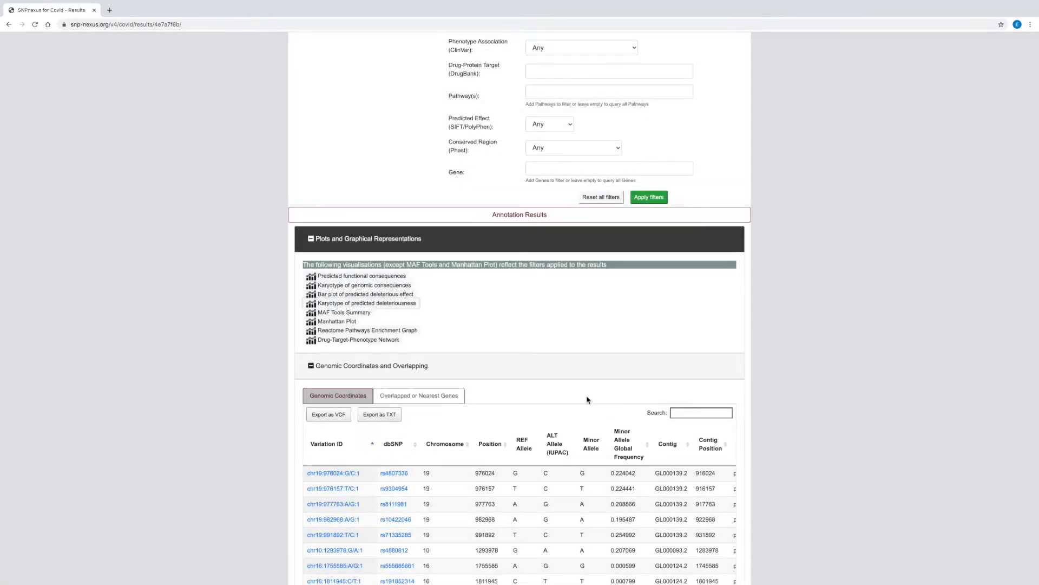
left_click(365, 313)
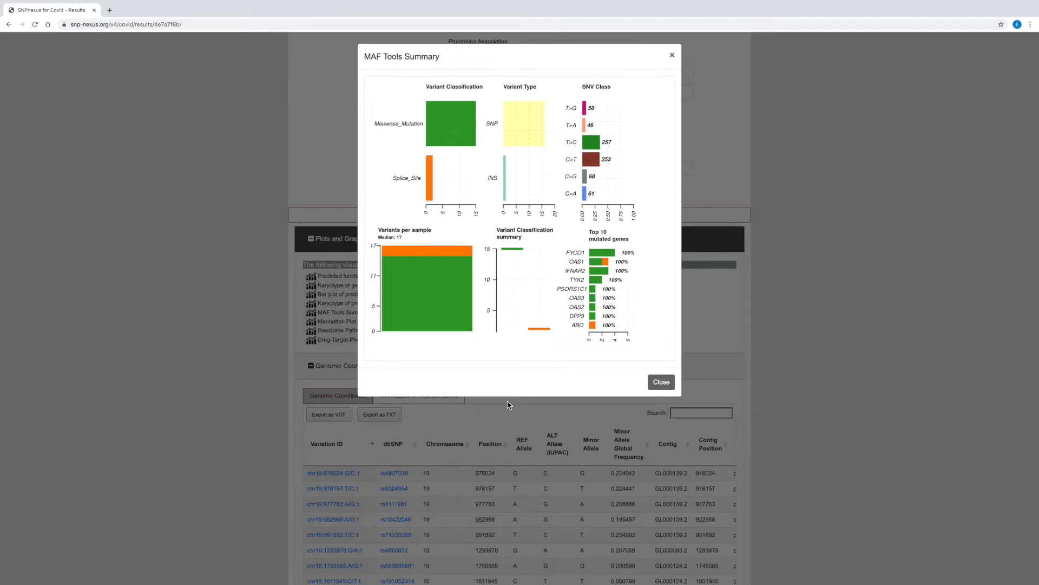
left_click(658, 383)
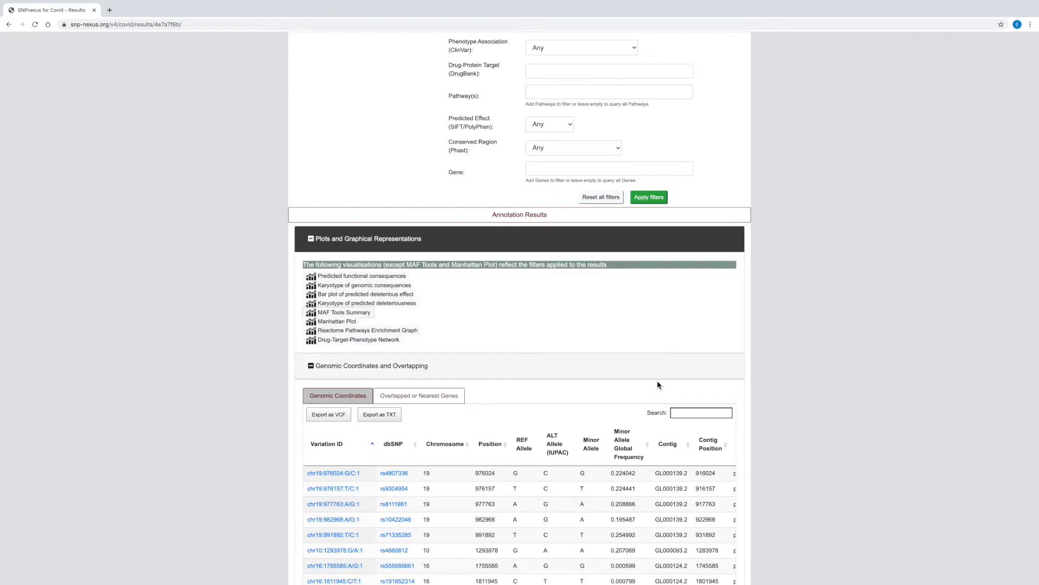
View the Manhattan plot of GWAS Catalog results and close it
left_click(352, 323)
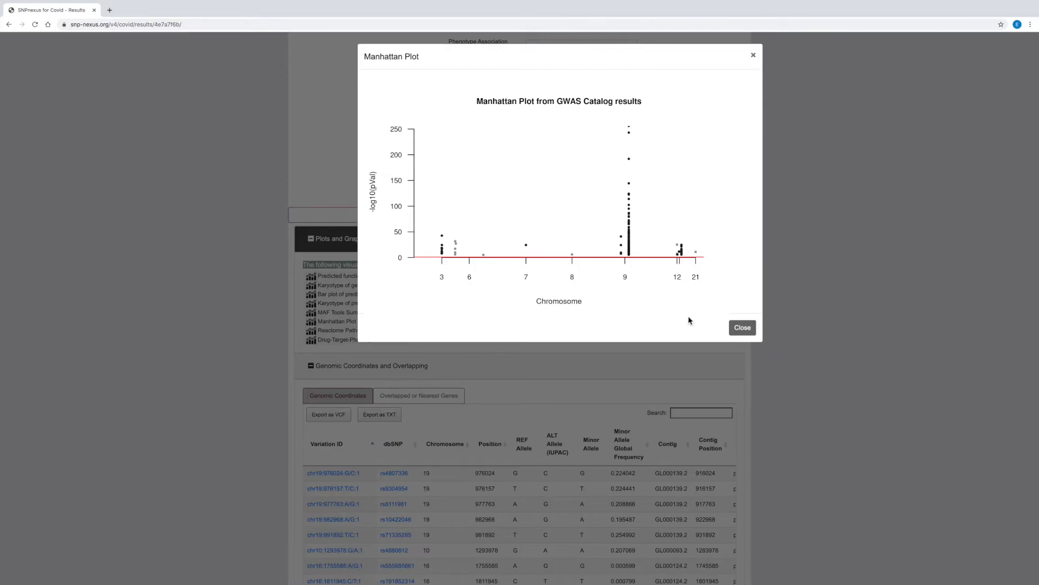
left_click(740, 327)
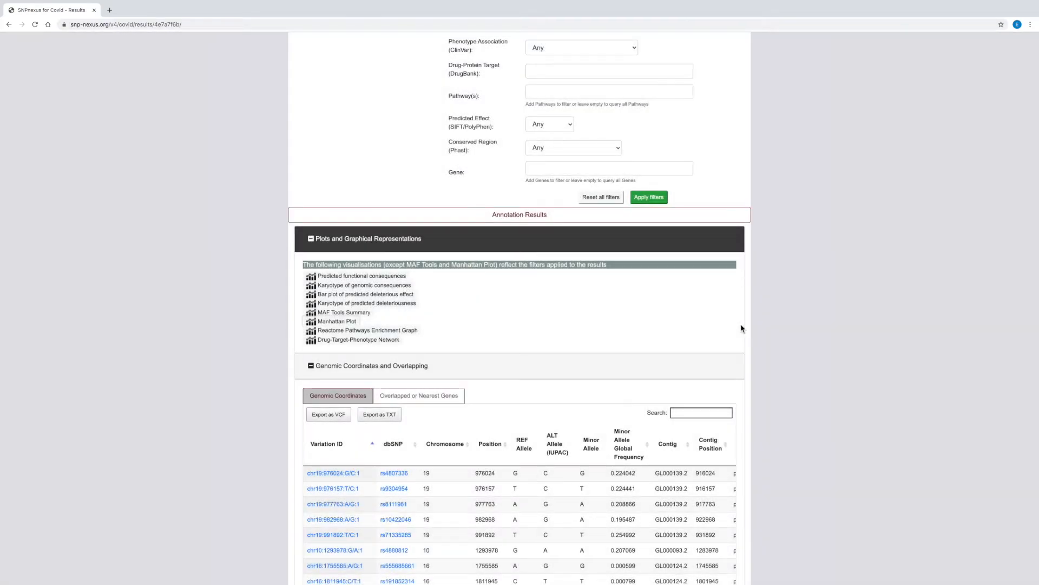
View the Reactome Pathways Enrichment Graph, enlarge the Signaling by GPCR region, and close the graph
left_click(411, 331)
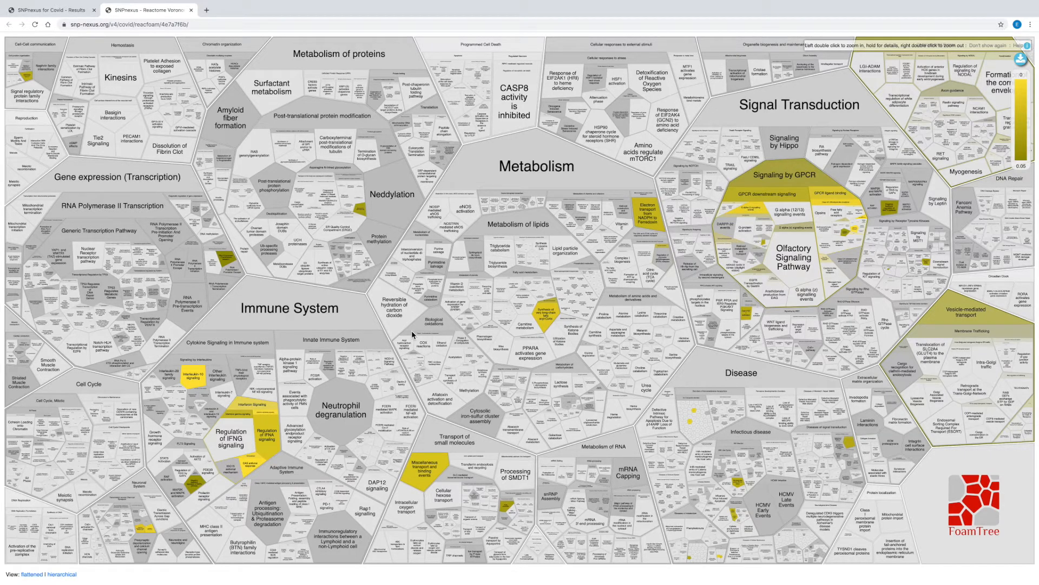
left_click(777, 180)
double_click(777, 179)
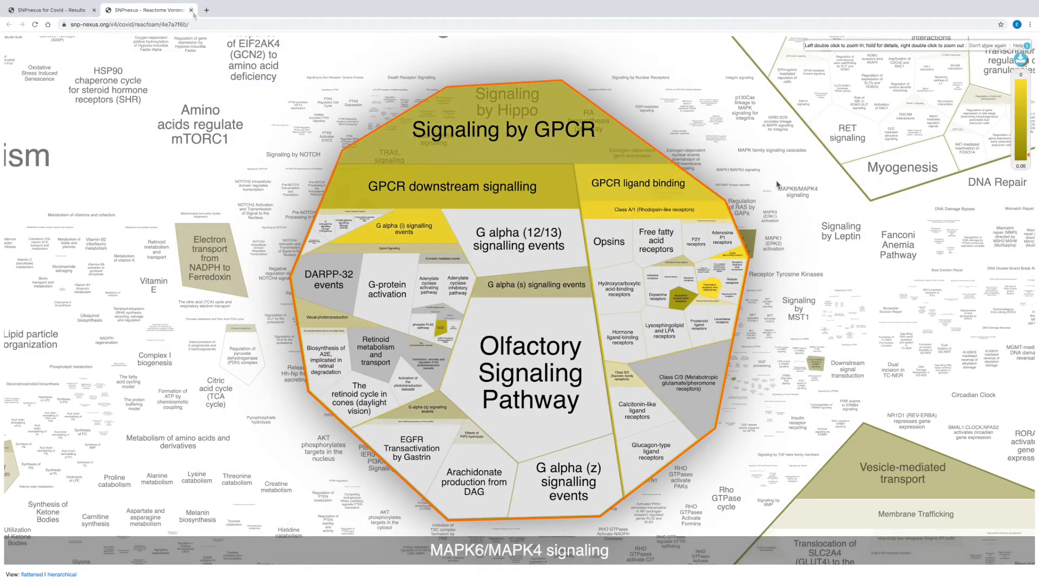
left_click(191, 10)
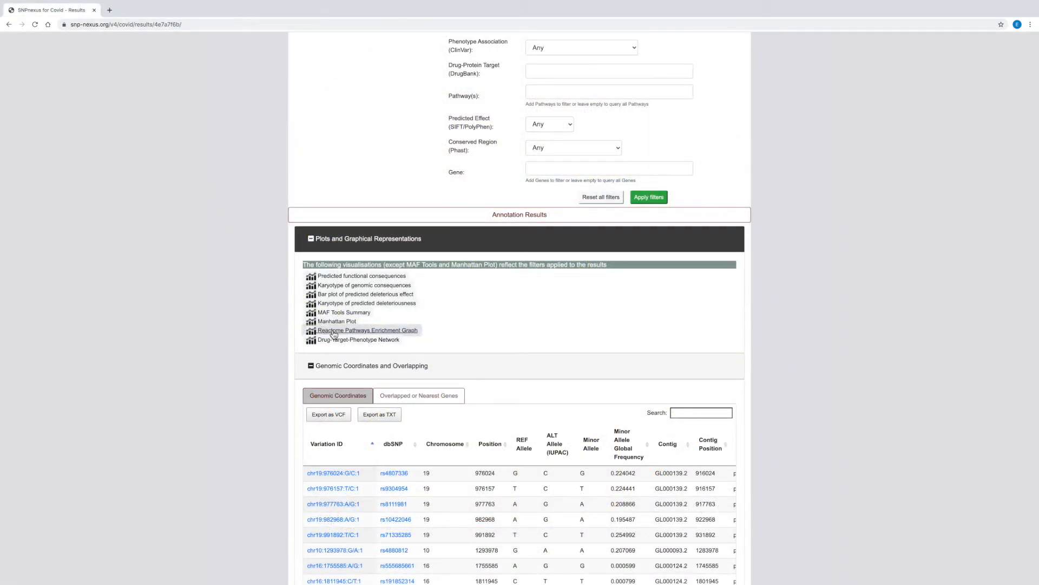
Open the Drug-Target-Phenotype Network and add the genes TYK2 (P29597) and OAS2 (P29728)
left_click(352, 341)
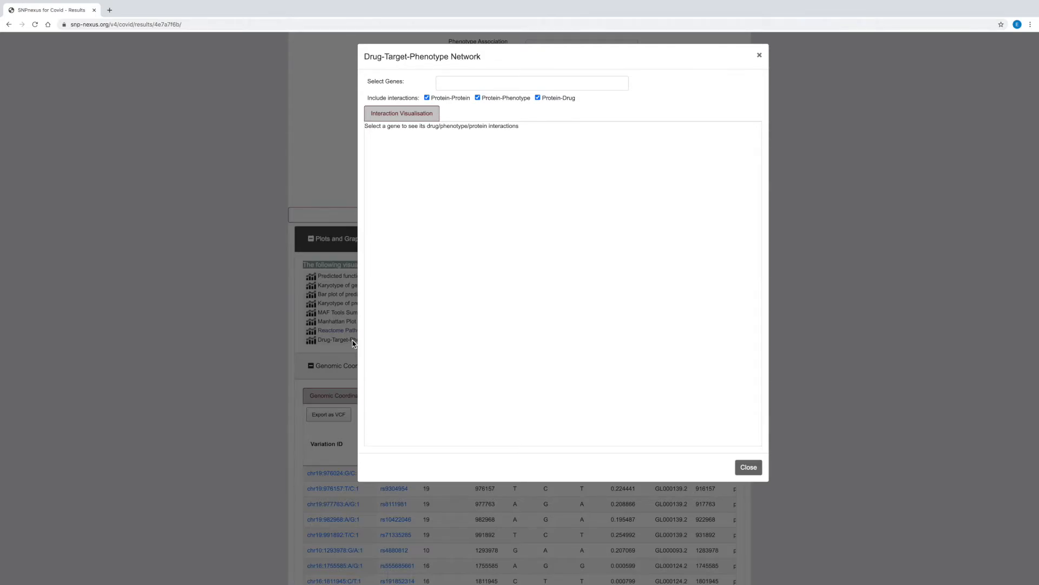
left_click(451, 84)
type("TY")
left_click(453, 97)
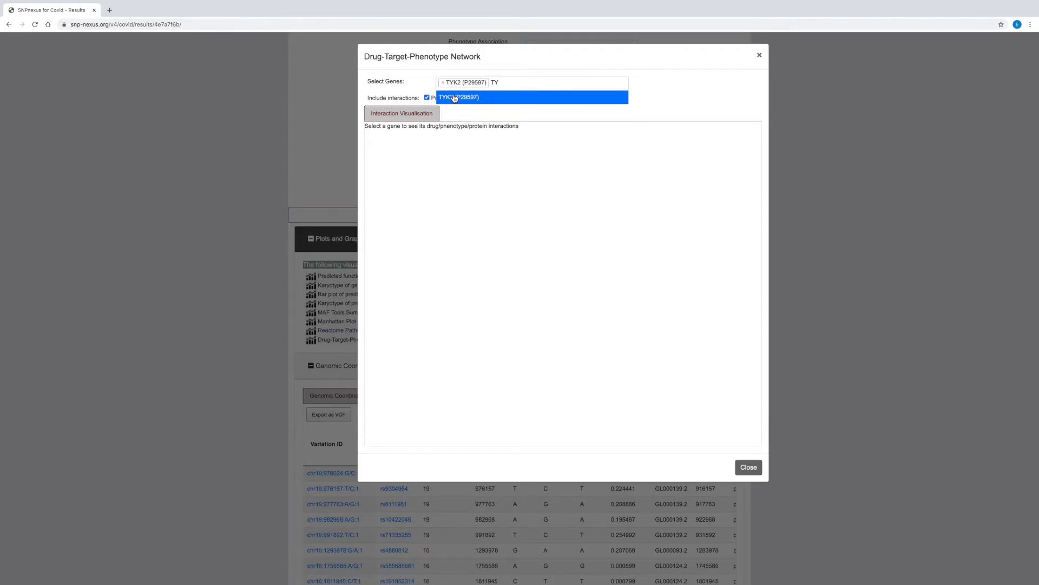
left_click(505, 87)
type("OA")
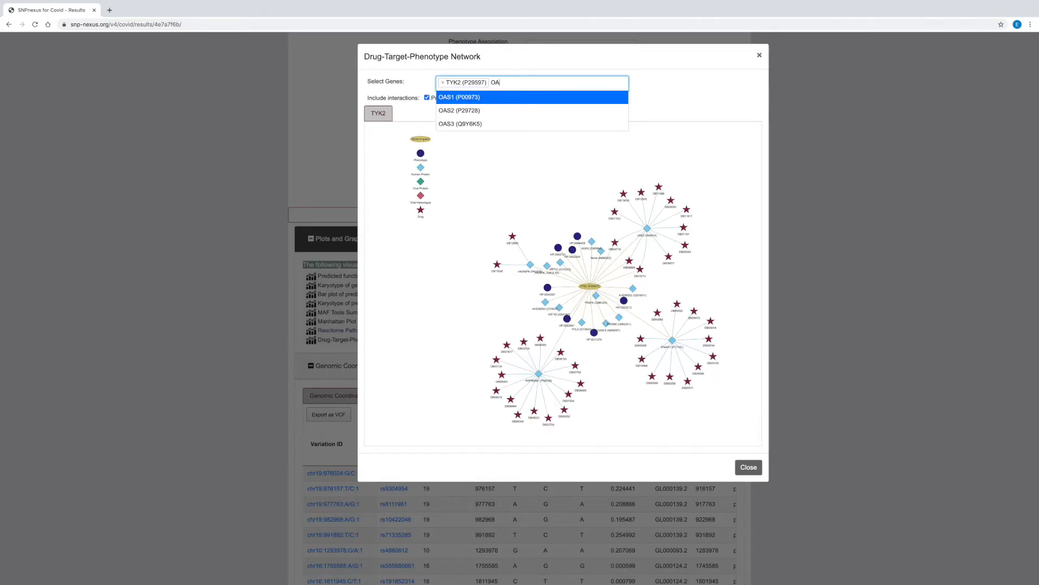
left_click(488, 111)
left_click(702, 102)
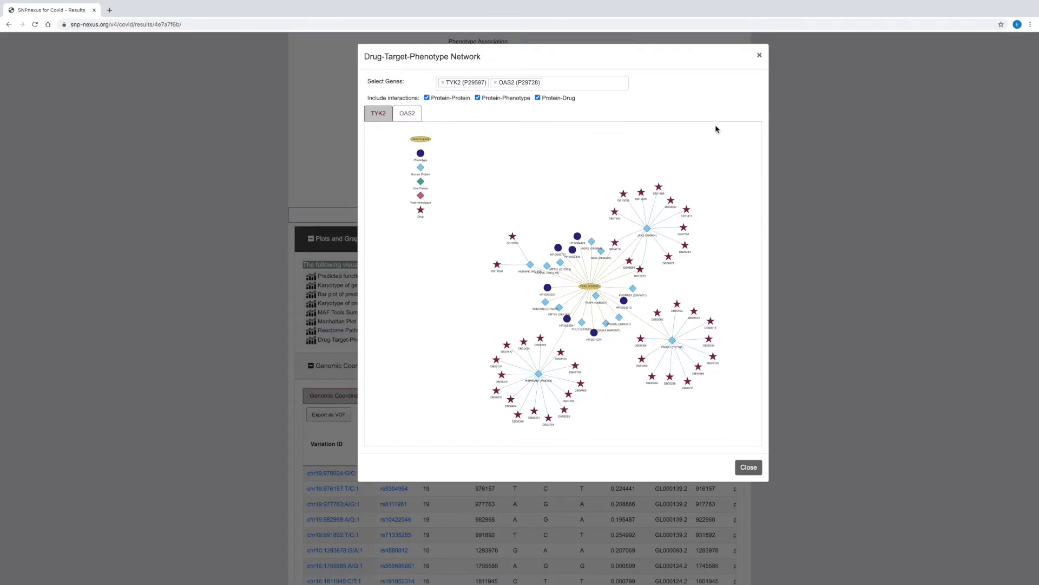
Inspect node details in the TYK2 interaction network and the OAS2 network, and close the network view
mouse_move(591, 290)
mouse_move(642, 273)
mouse_move(531, 266)
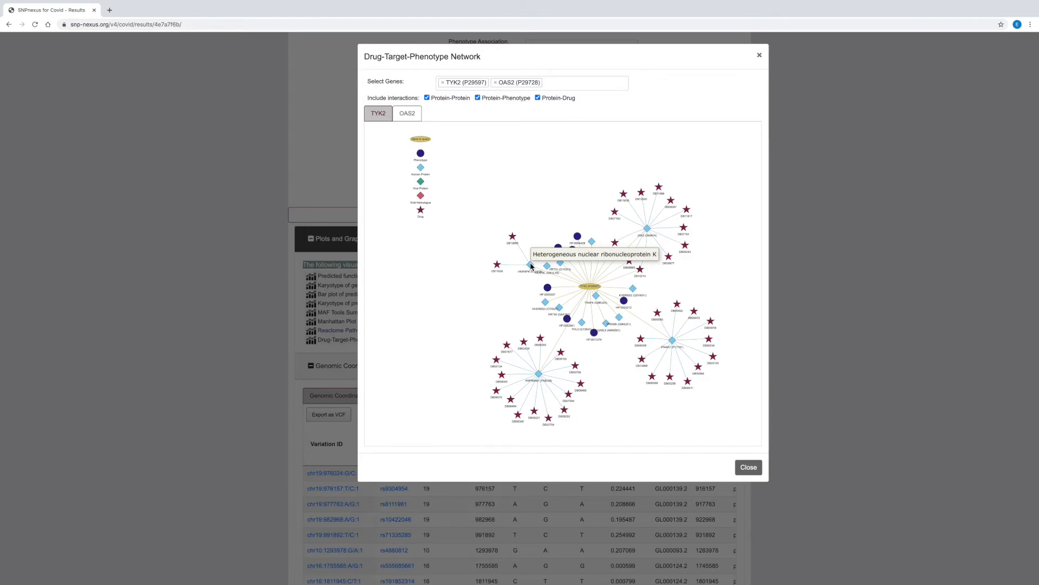
mouse_move(496, 266)
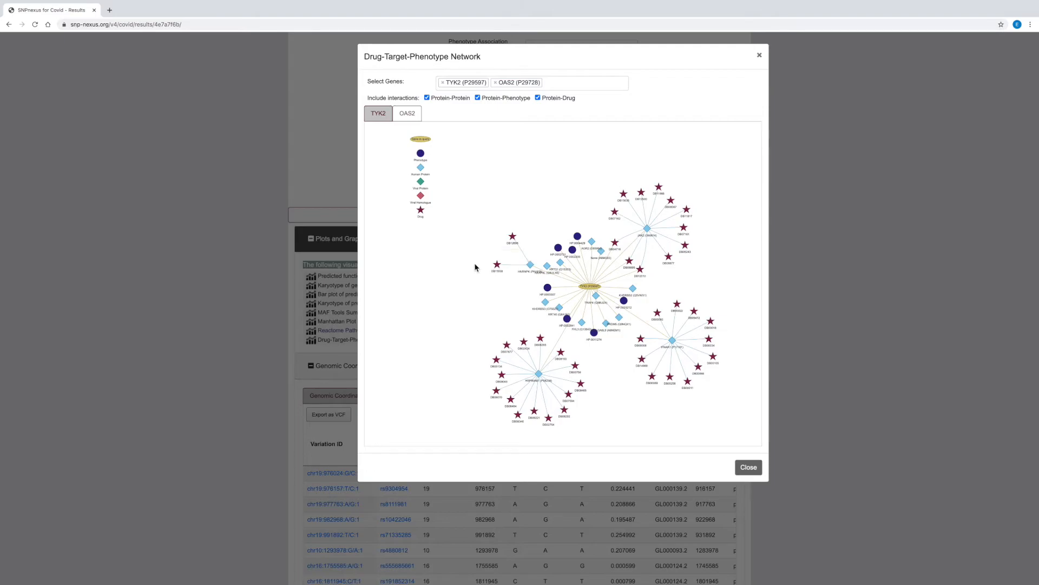
left_click(411, 116)
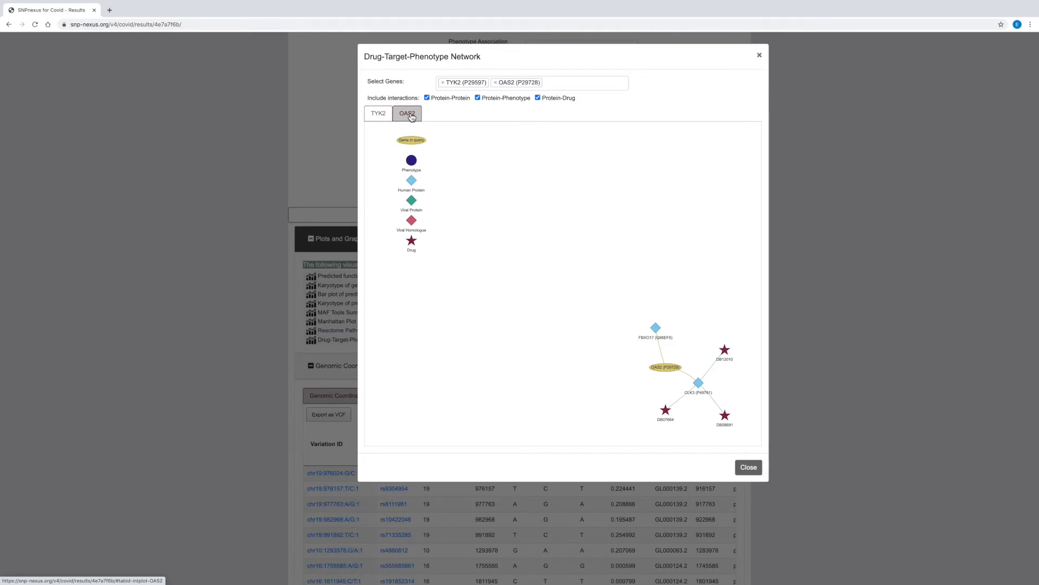
mouse_move(727, 355)
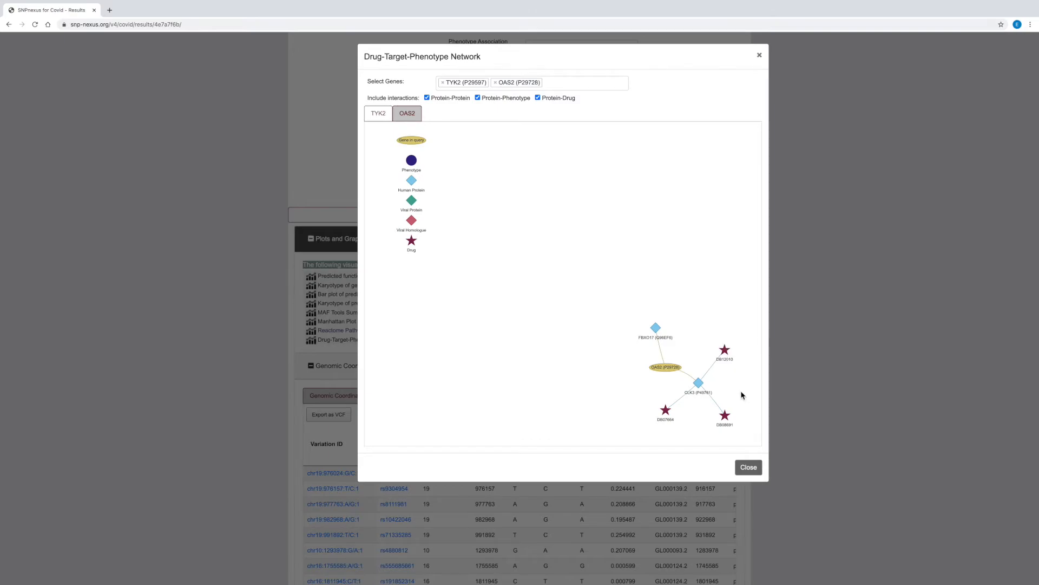
left_click(749, 467)
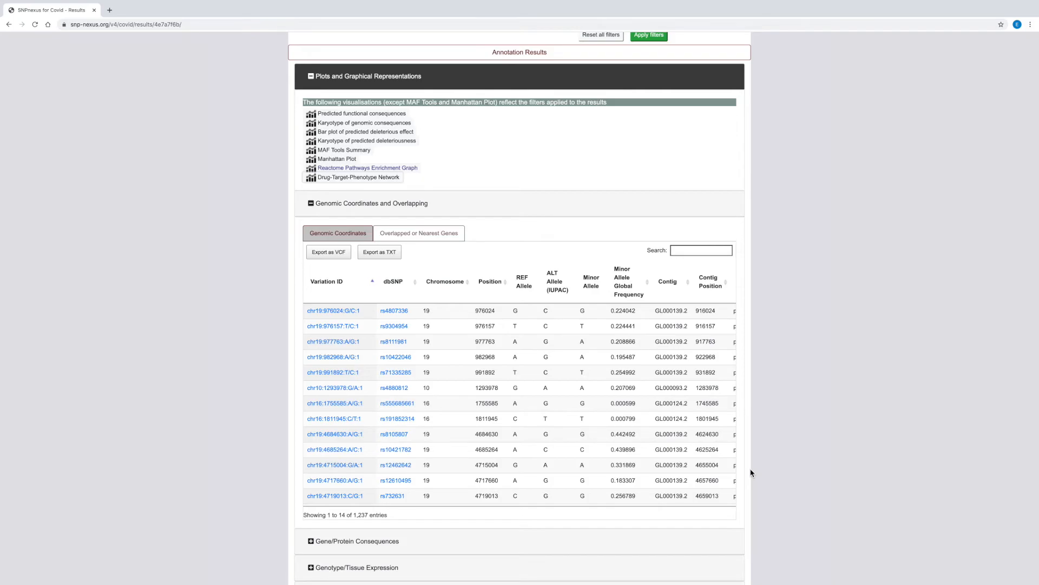
View the Overlapped or Nearest Genes table, collapse its section, and expand the Gene/Protein Consequences results
left_click(445, 234)
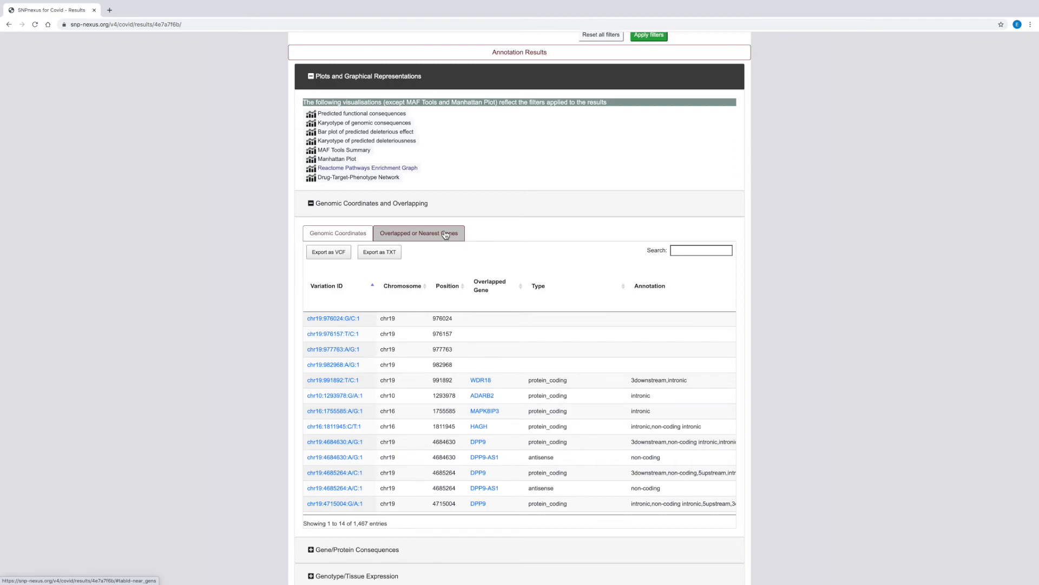
left_click(356, 206)
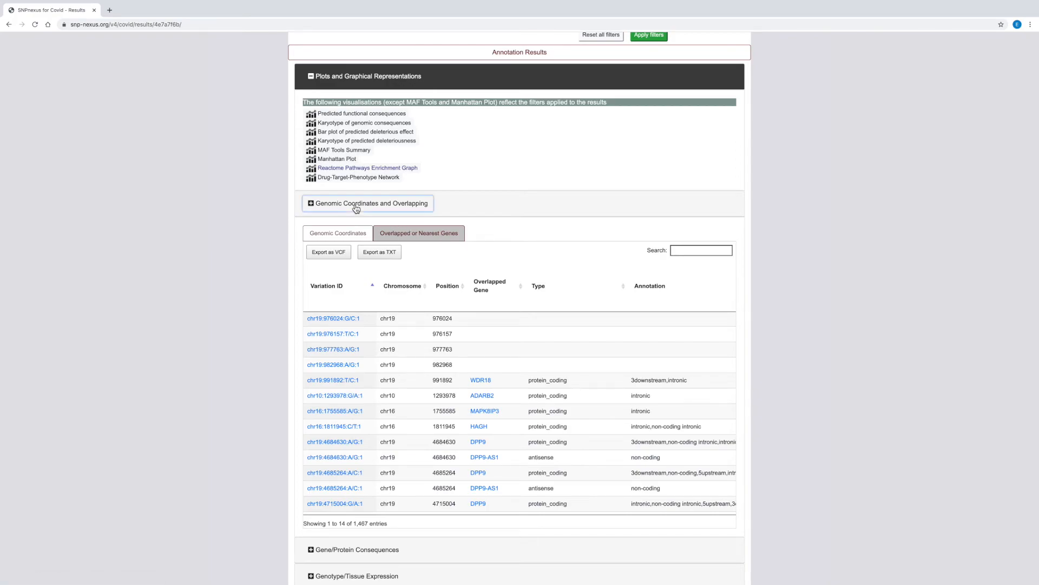
left_click(334, 275)
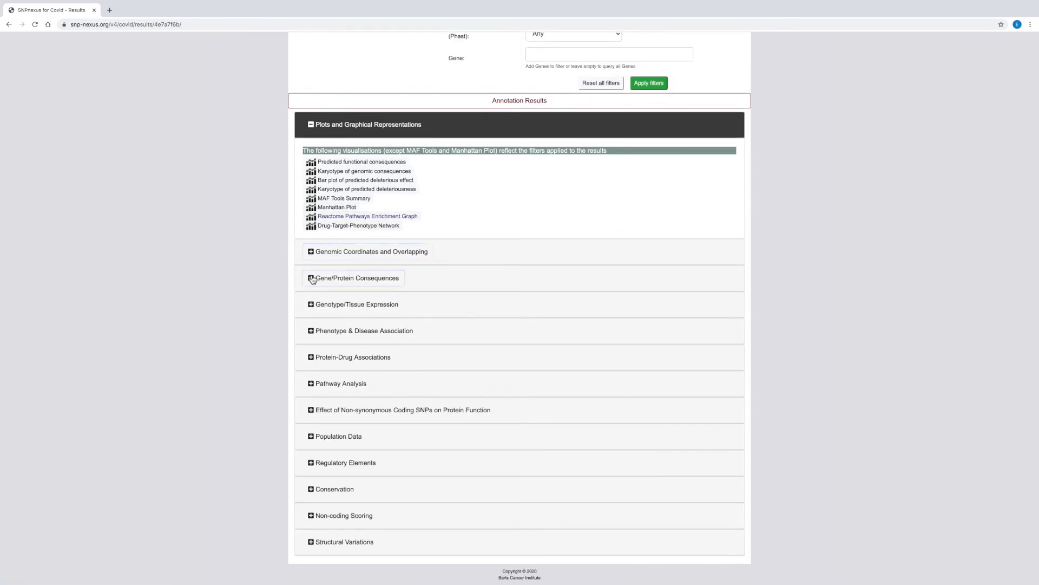
scroll(282, 362, "down", 3)
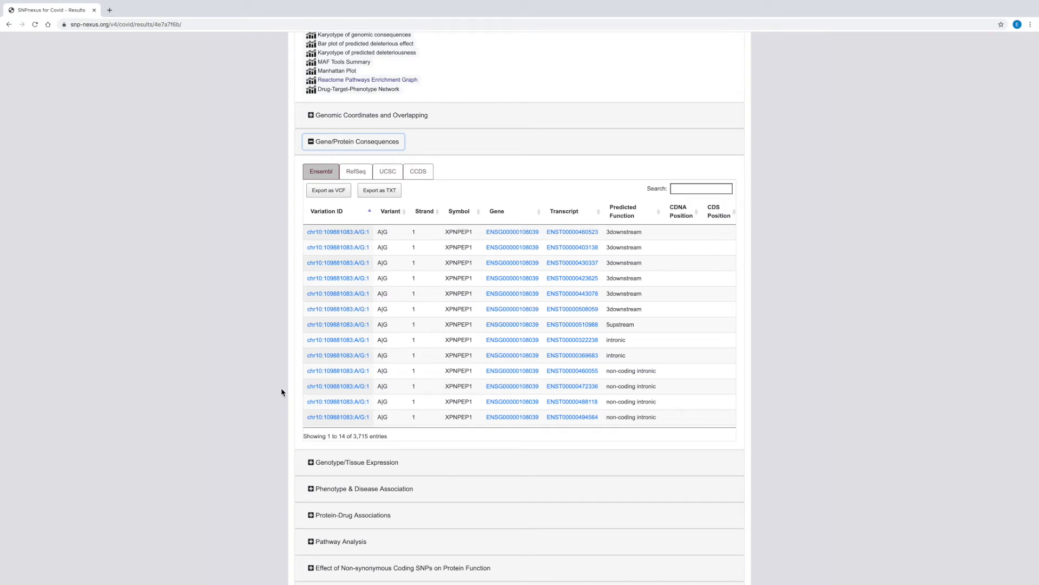
Expand the Genotype/Tissue Expression results and search the GTEx table for "lung"
left_click(313, 464)
scroll(310, 379, "down", 5)
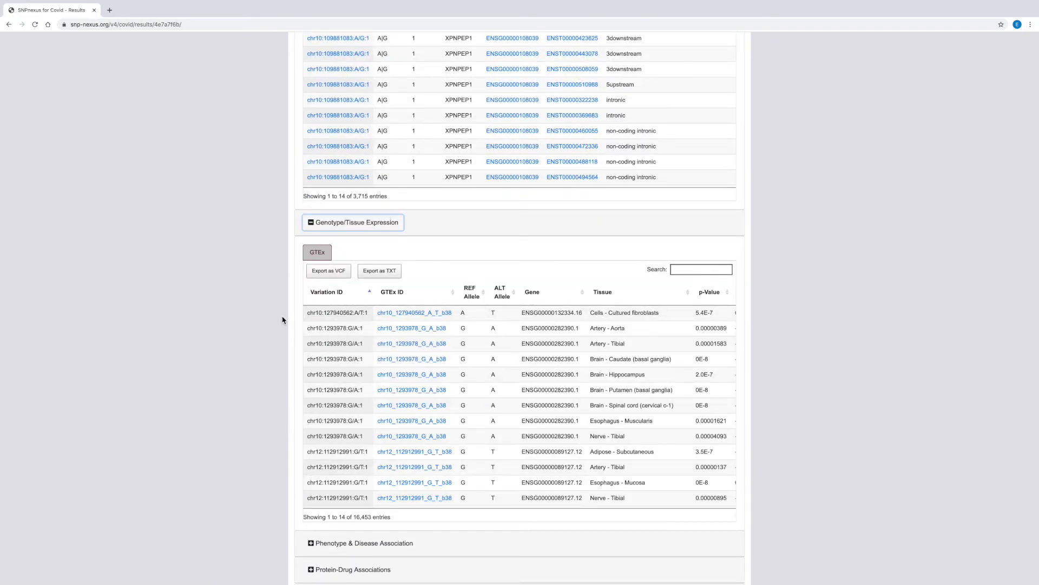
left_click(698, 269)
type("lung")
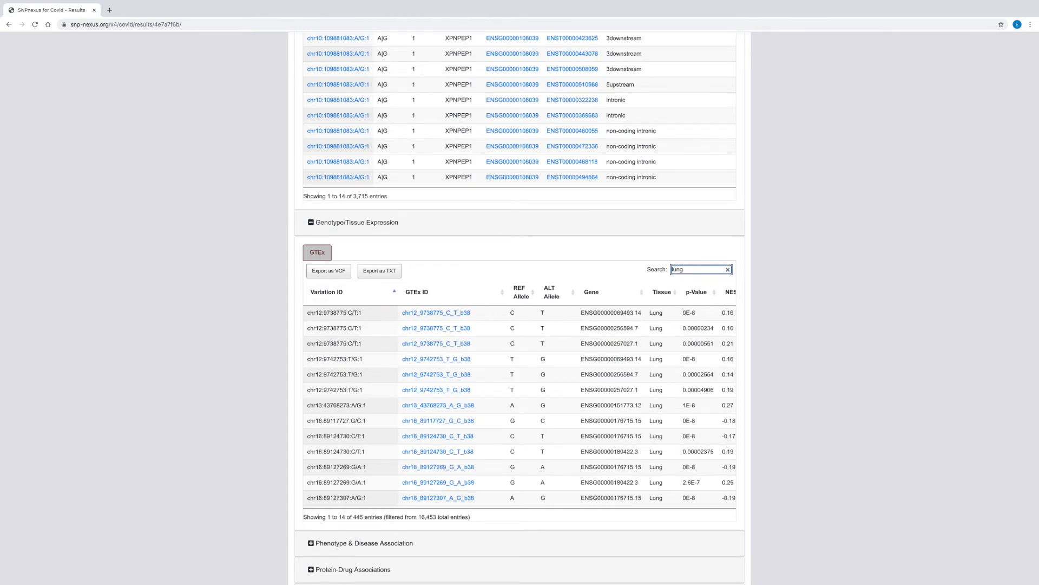
View the multi-tissue eQTL plot for chr12_9742753_T_G_b38 and gene ENSG00000069493.14, and close it
scroll(697, 311, "right", 3)
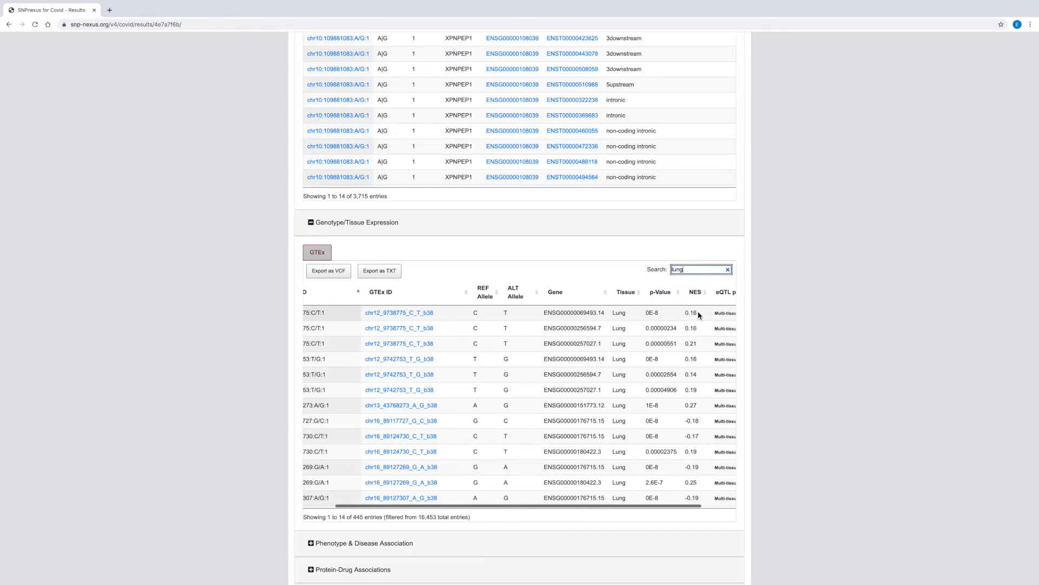
scroll(697, 315, "down", 1)
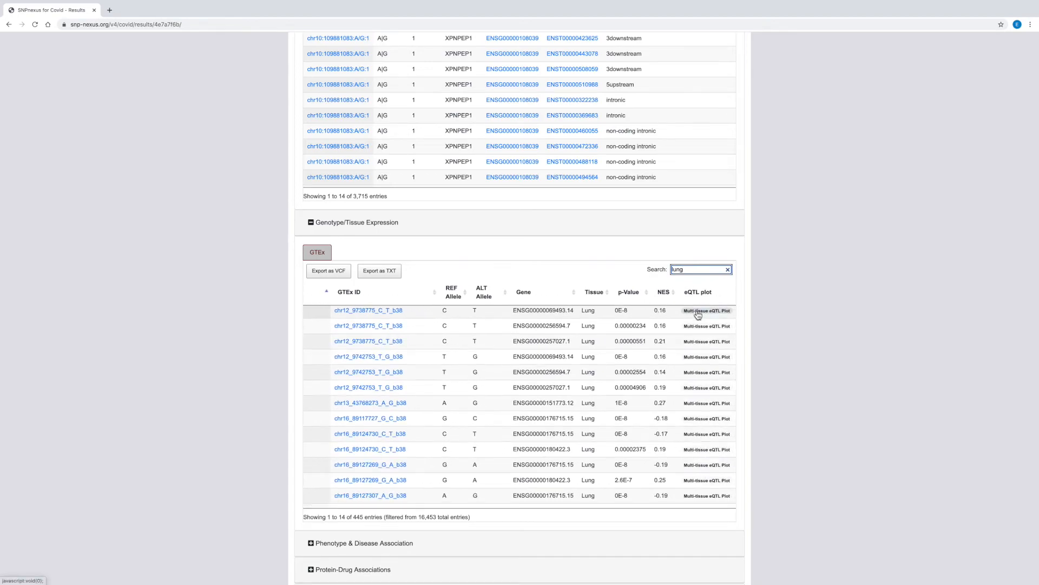
scroll(699, 351, "up", 1)
left_click(699, 351)
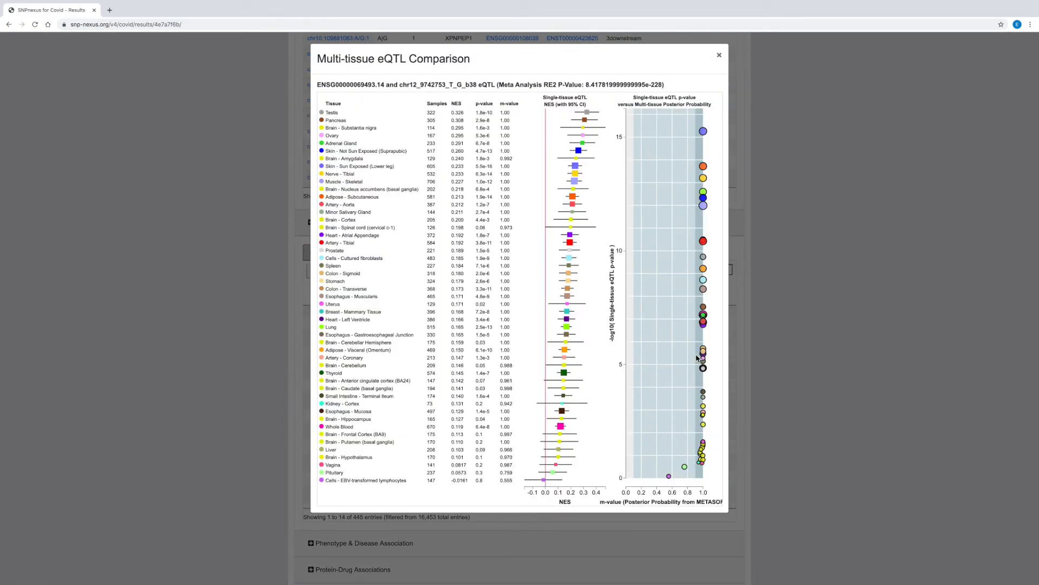
left_click(718, 58)
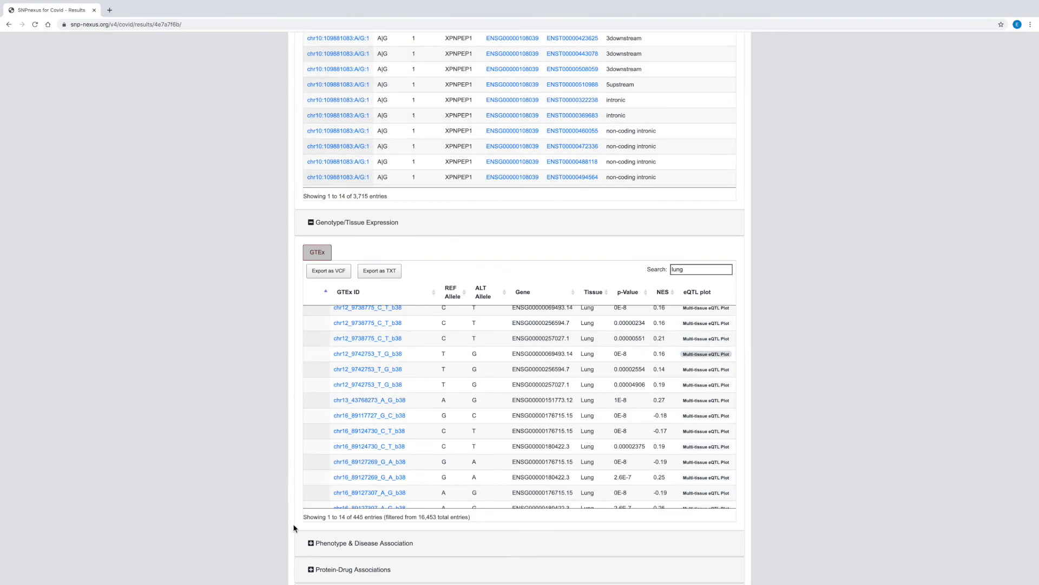
Expand the Phenotype & Disease Association results and view the Phenotype table
scroll(294, 525, "down", 4)
scroll(295, 528, "down", 1)
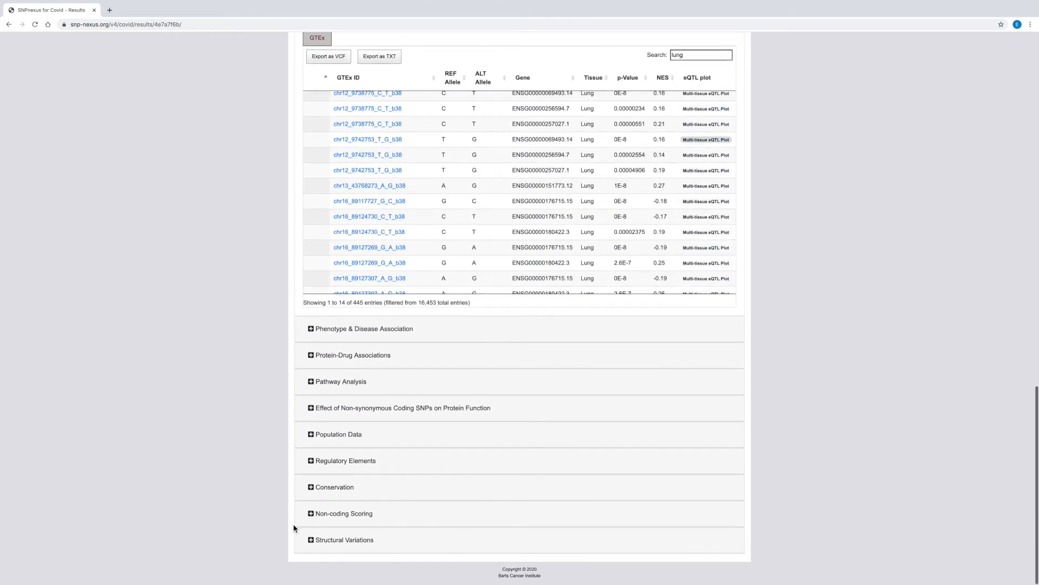
left_click(312, 333)
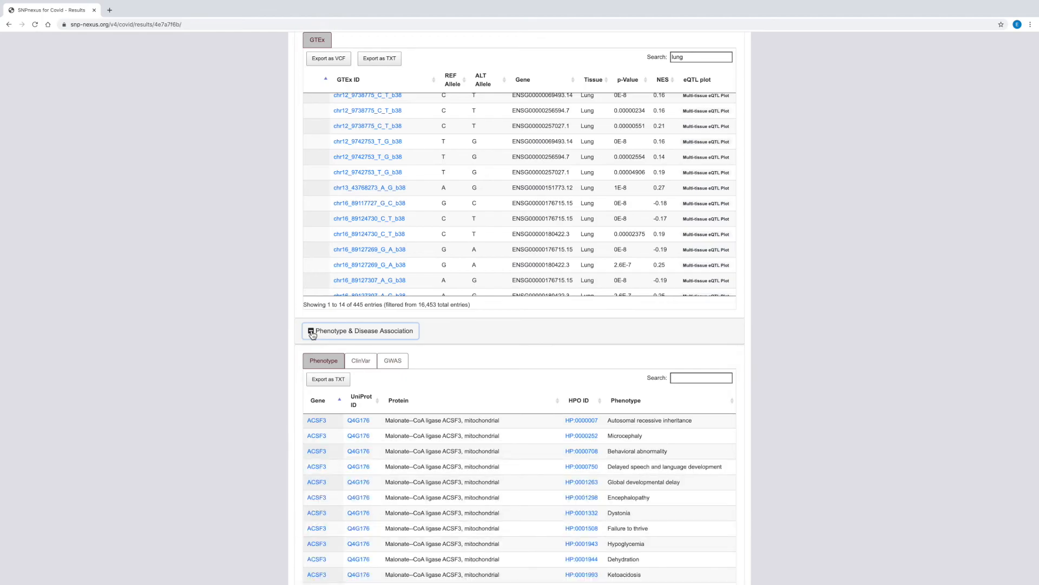
scroll(251, 387, "down", 1)
scroll(251, 389, "down", 3)
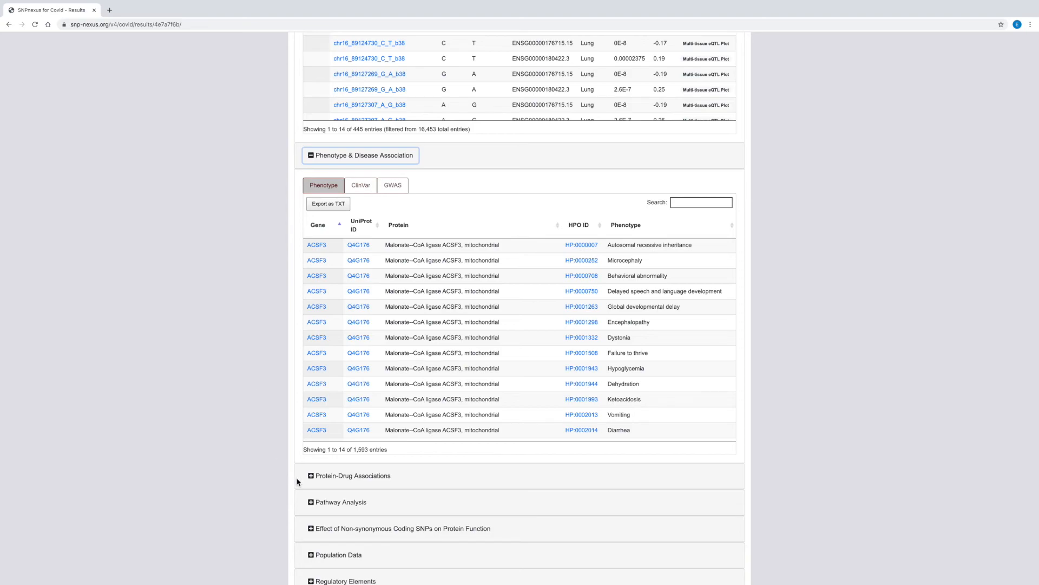
Expand the Protein-Drug Associations results, search the Protein-Drug-Target table for "Fostamatinib", and review the matching genes and targets
left_click(312, 477)
scroll(259, 479, "down", 6)
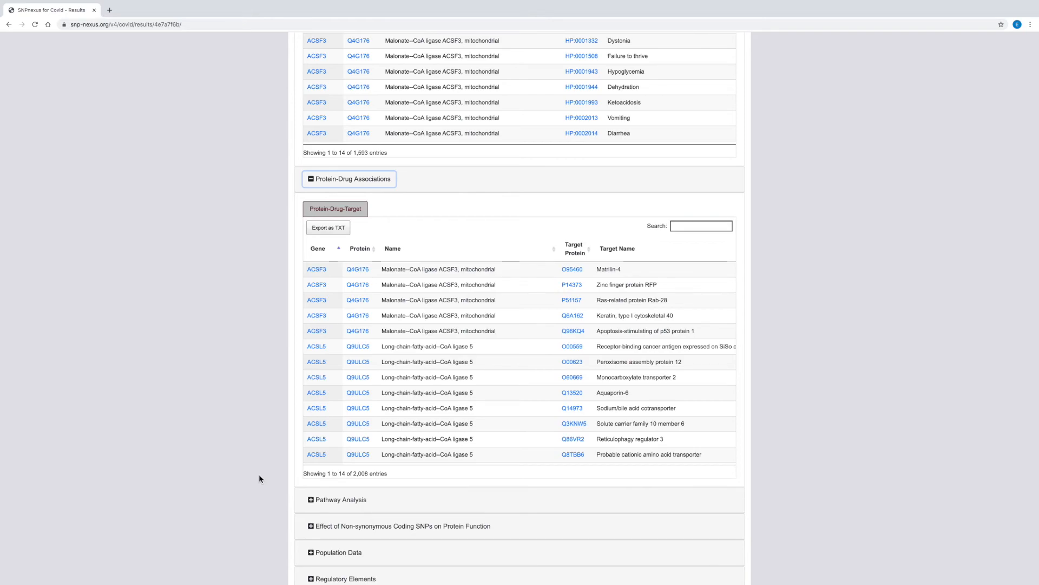
scroll(353, 433, "right", 4)
scroll(353, 437, "right", 5)
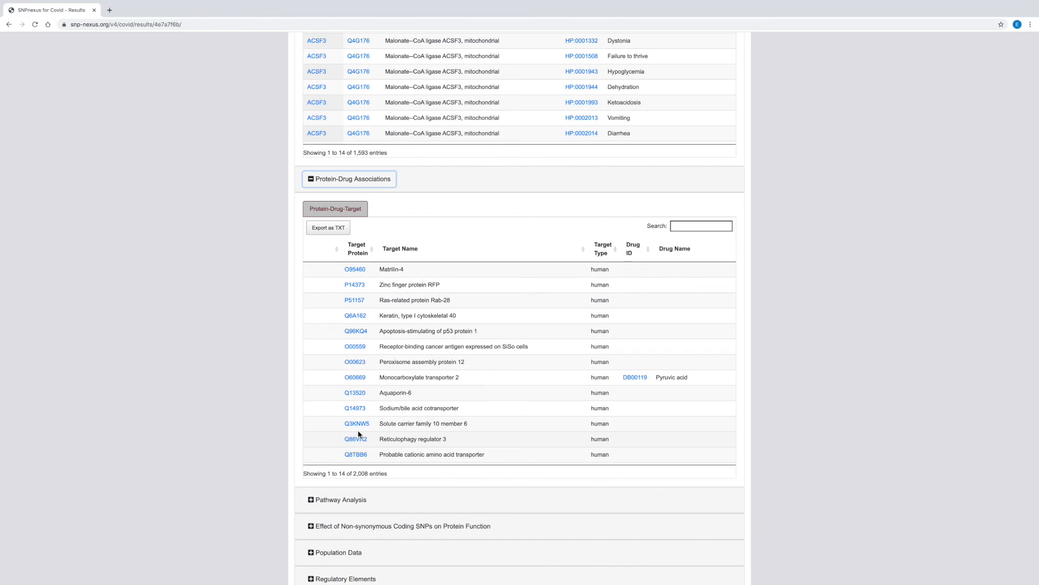
left_click(691, 226)
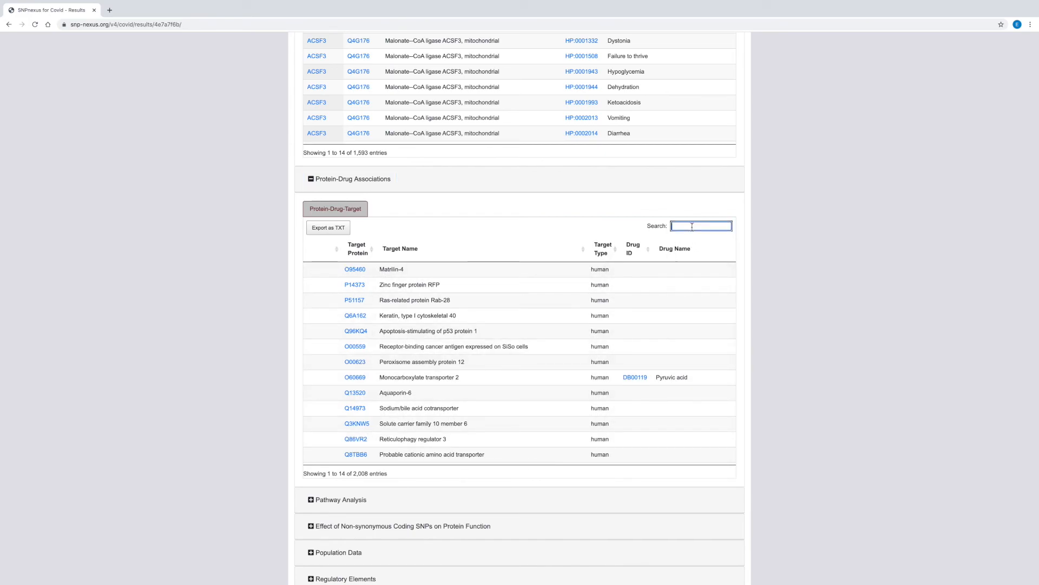
type("Fostamatinib")
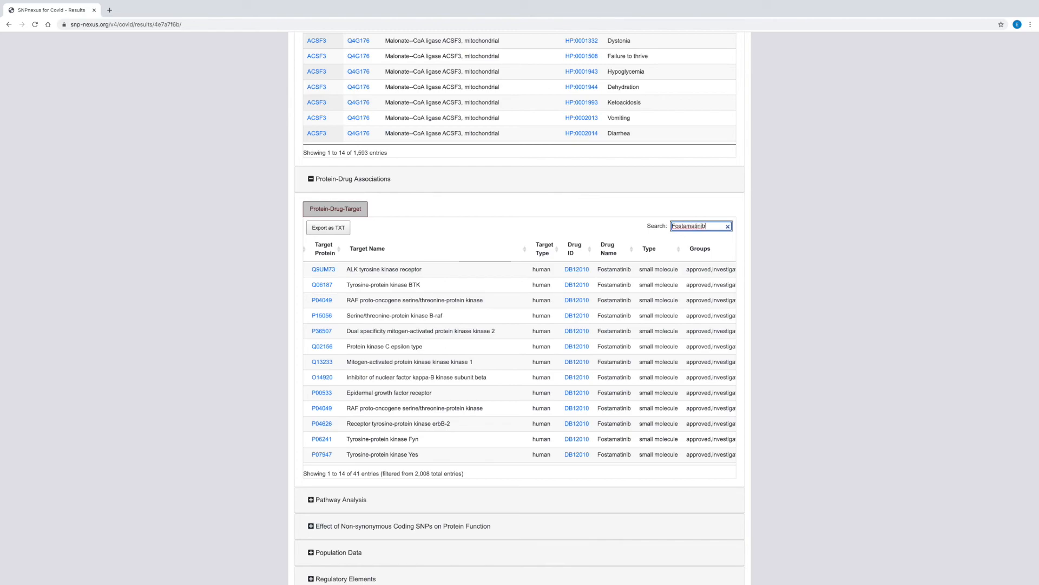
scroll(476, 317, "left", 5)
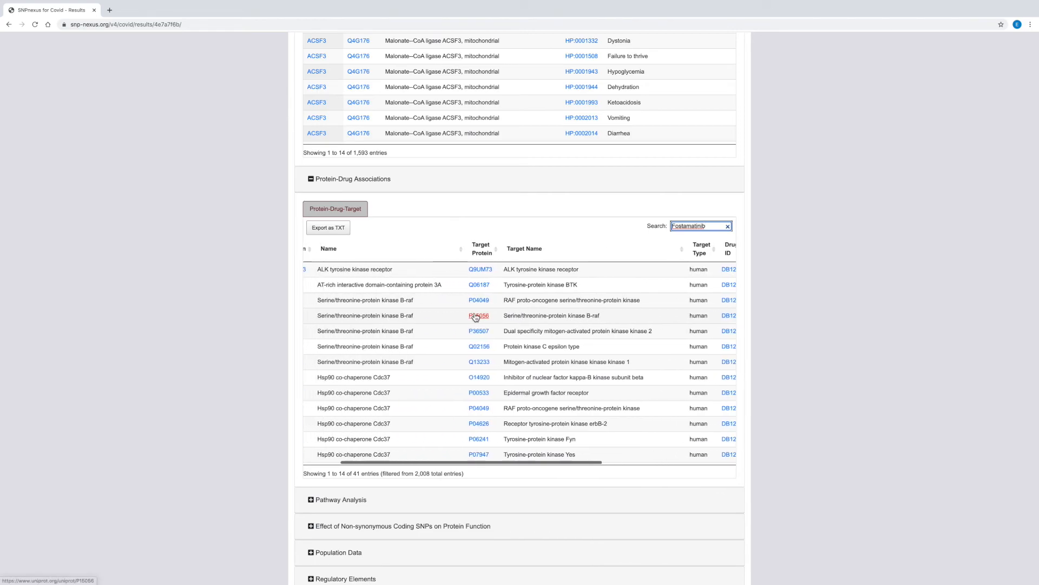
scroll(476, 317, "left", 2)
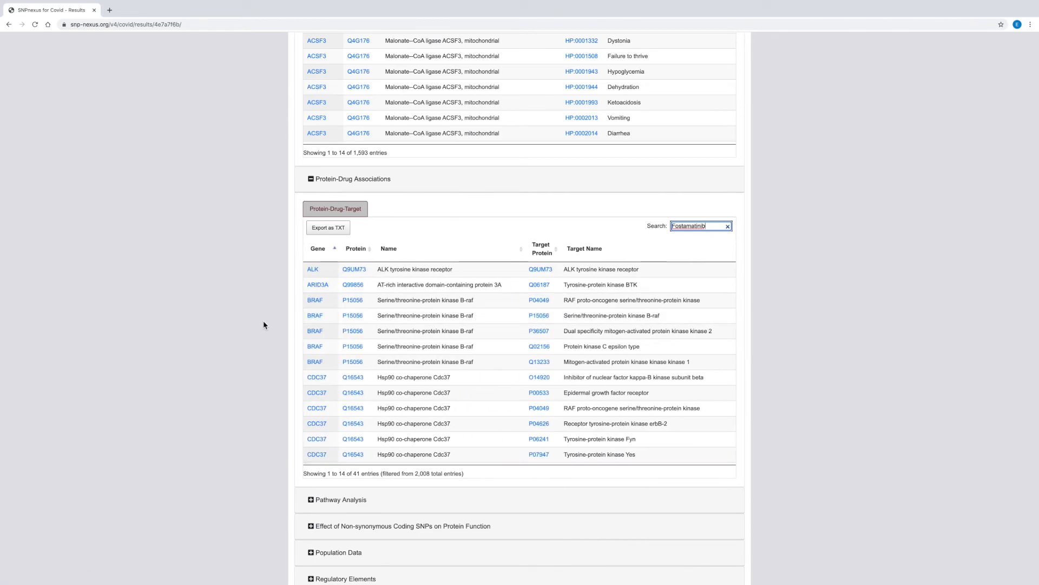
Expand the Pathway Analysis results and examine the Reactome table's parent pathways, p-values and genes involved
left_click(312, 499)
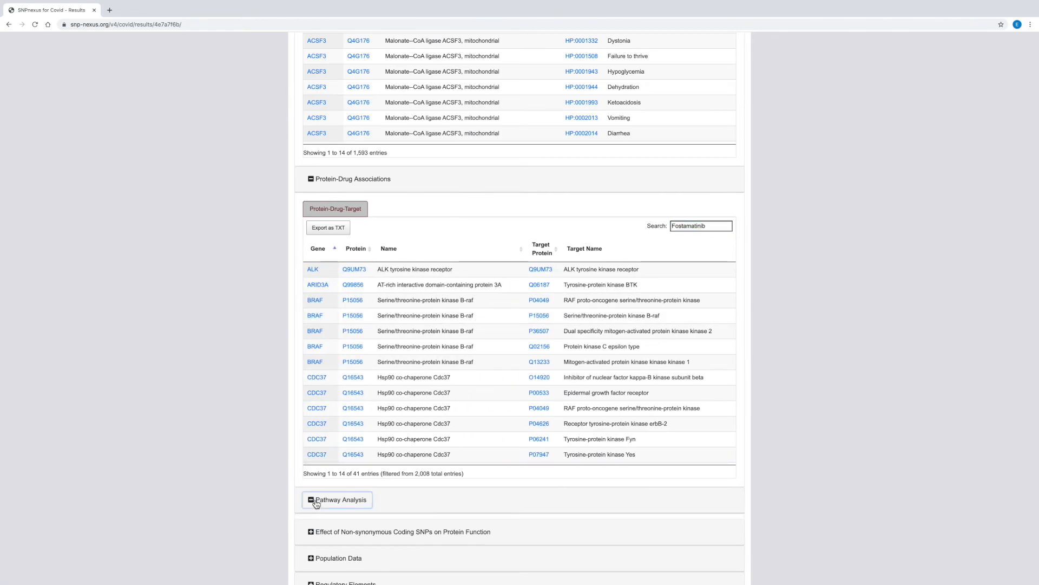
scroll(280, 502, "down", 6)
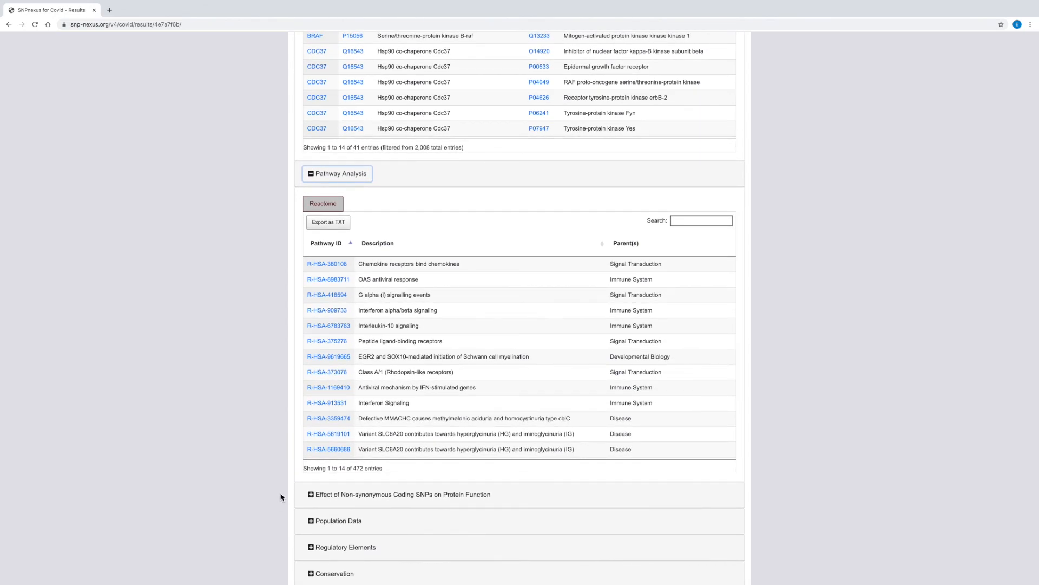
scroll(405, 447, "right", 5)
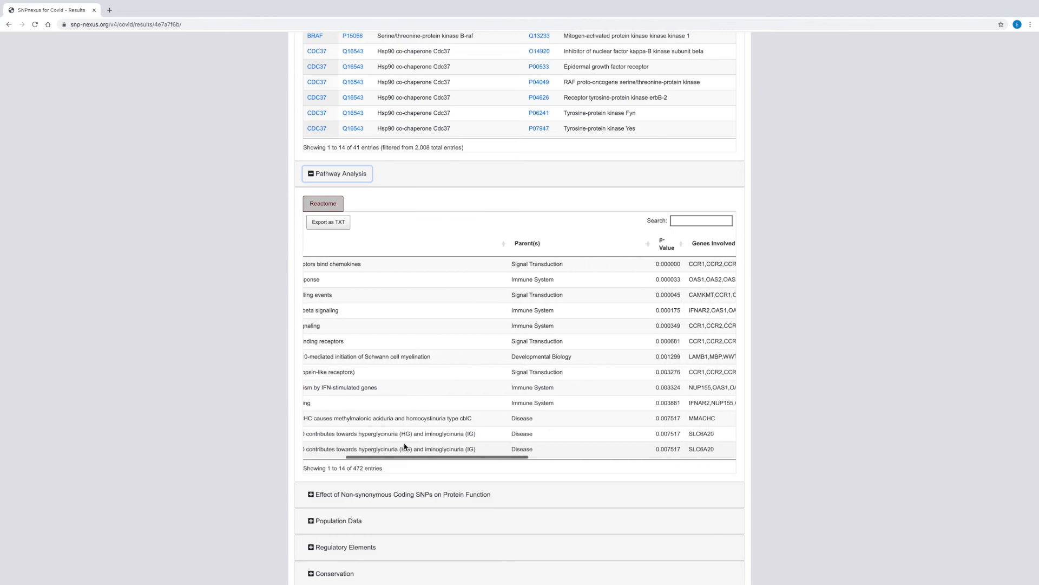
scroll(405, 447, "right", 1)
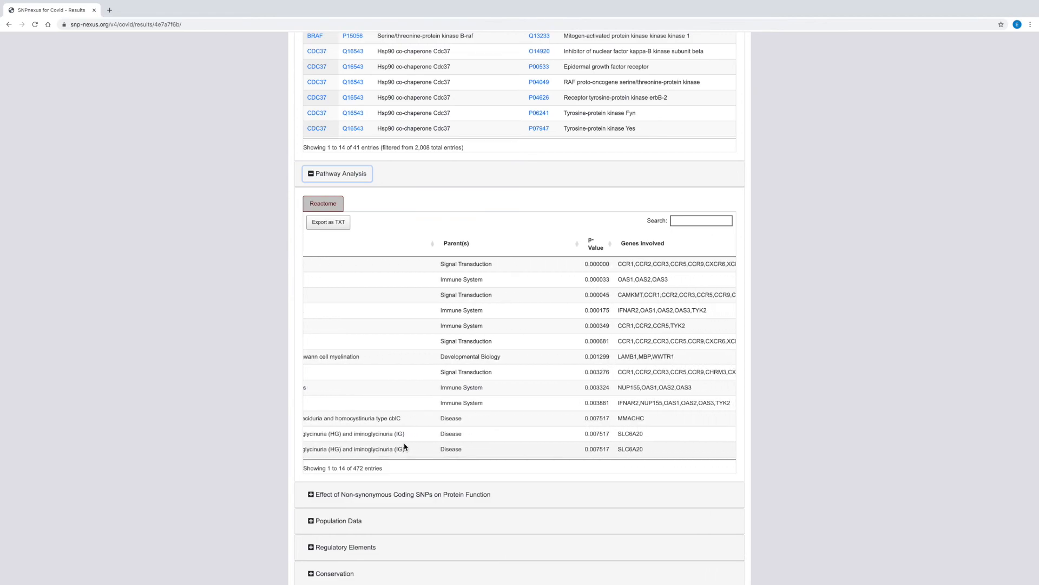
scroll(405, 446, "left", 6)
scroll(405, 447, "left", 1)
Expand the Effect of Non-synonymous Coding SNPs on Protein Function results and view the SIFT table
left_click(306, 495)
scroll(259, 465, "down", 3)
scroll(259, 470, "down", 2)
scroll(260, 470, "down", 2)
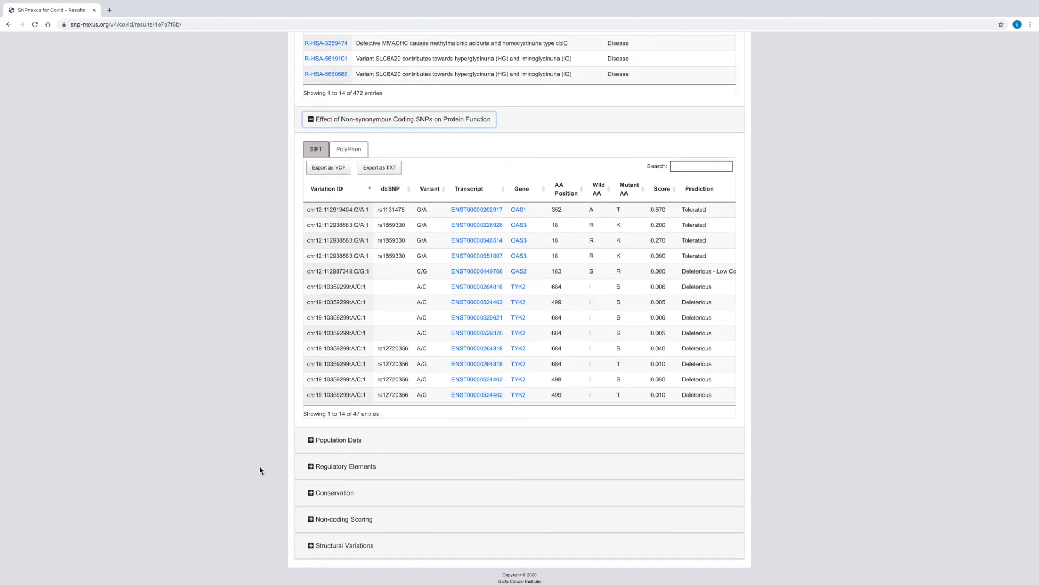
Expand the Population Data results and examine the allele frequency columns in the gnomAD Exome Data table
left_click(312, 444)
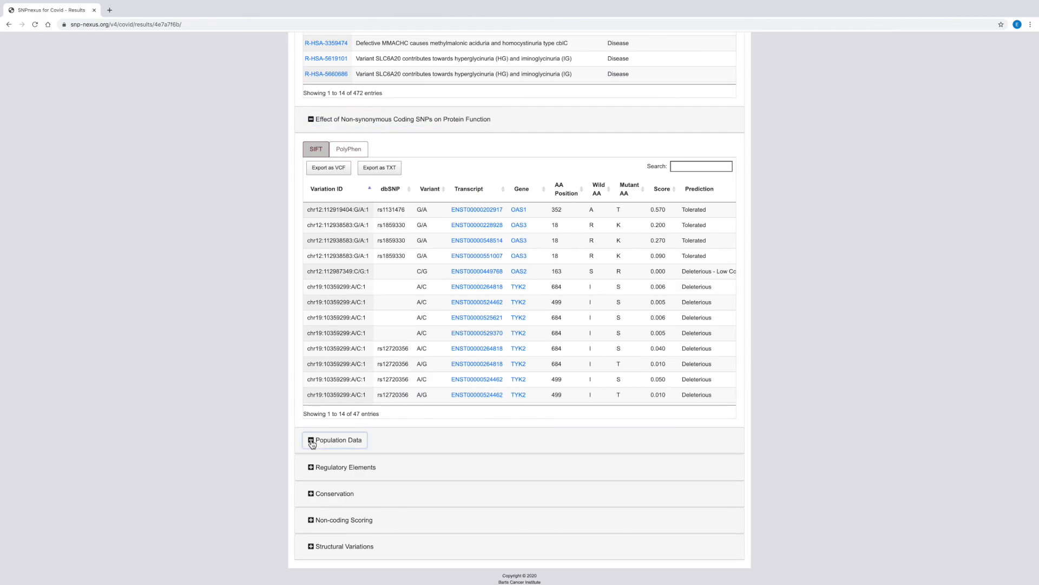
scroll(267, 439, "down", 3)
scroll(267, 440, "down", 2)
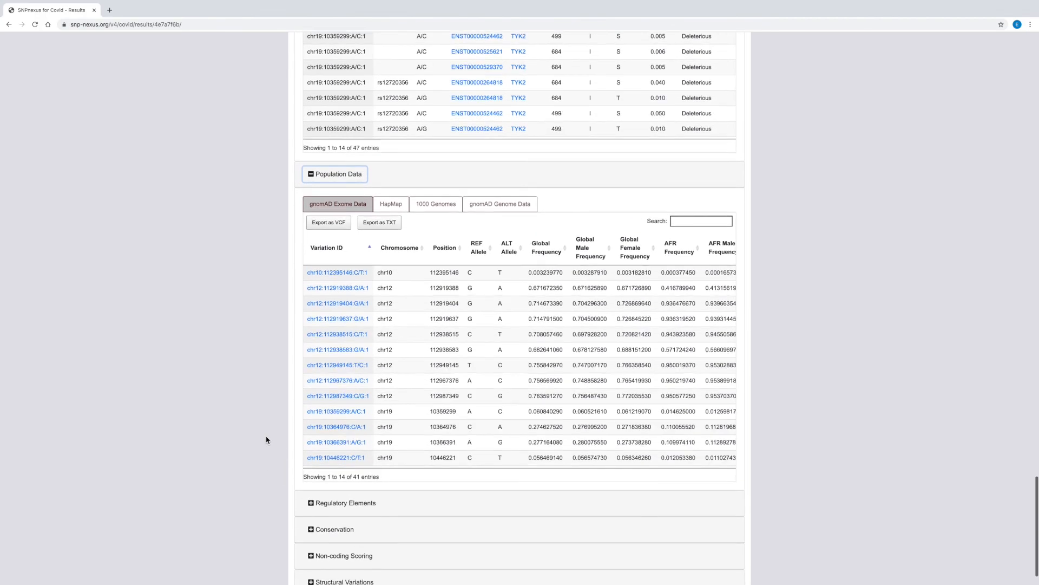
scroll(361, 409, "right", 5)
scroll(362, 411, "right", 1)
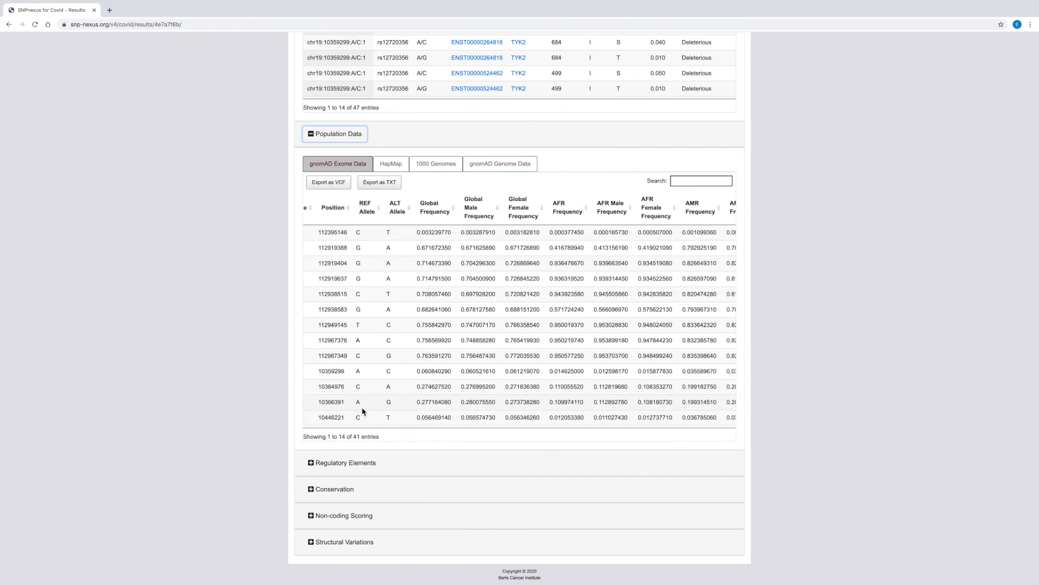
scroll(362, 407, "left", 6)
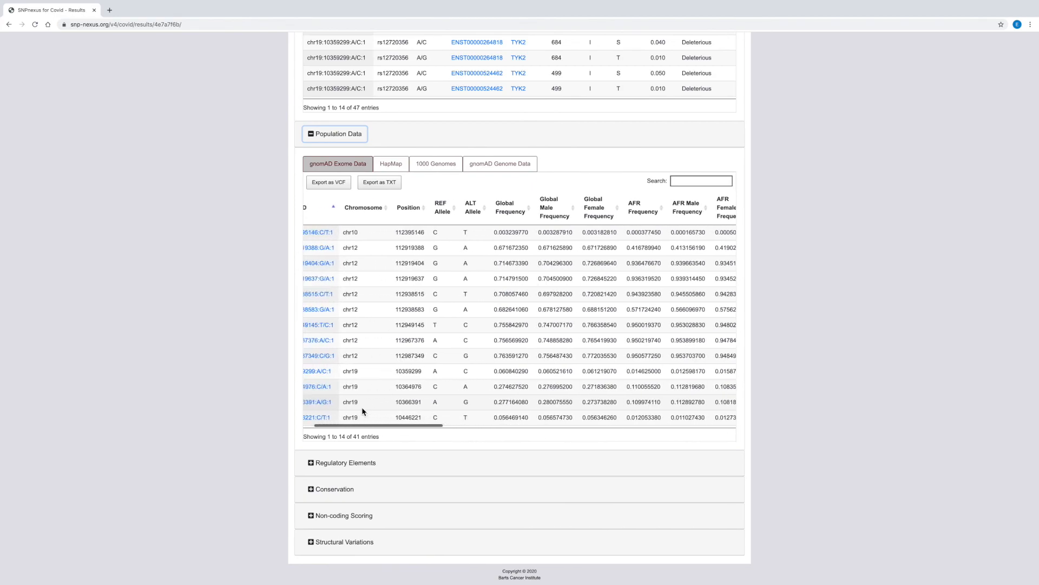